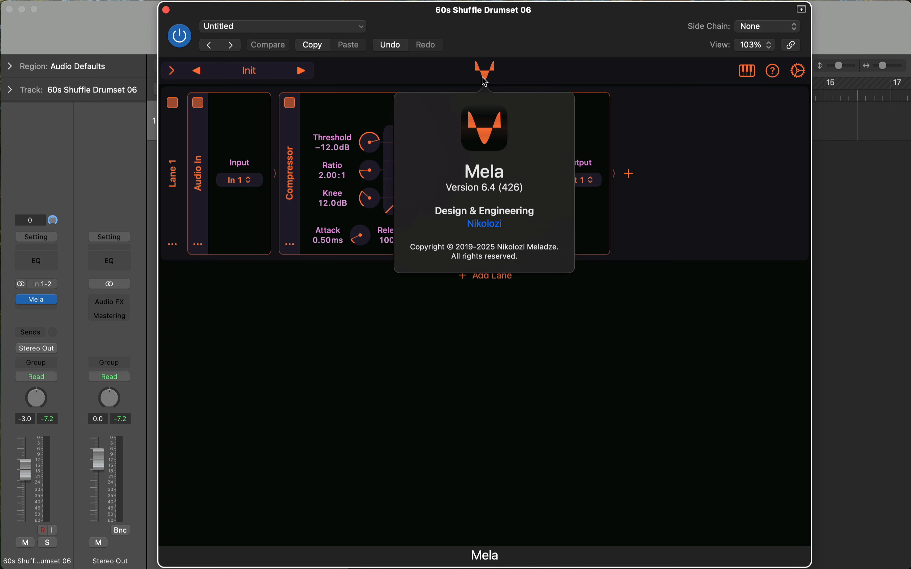
Dismiss the version information, move the plug-in window clear of the track, and play the 60s Shuffle Drumset 06 loop
left_click(479, 330)
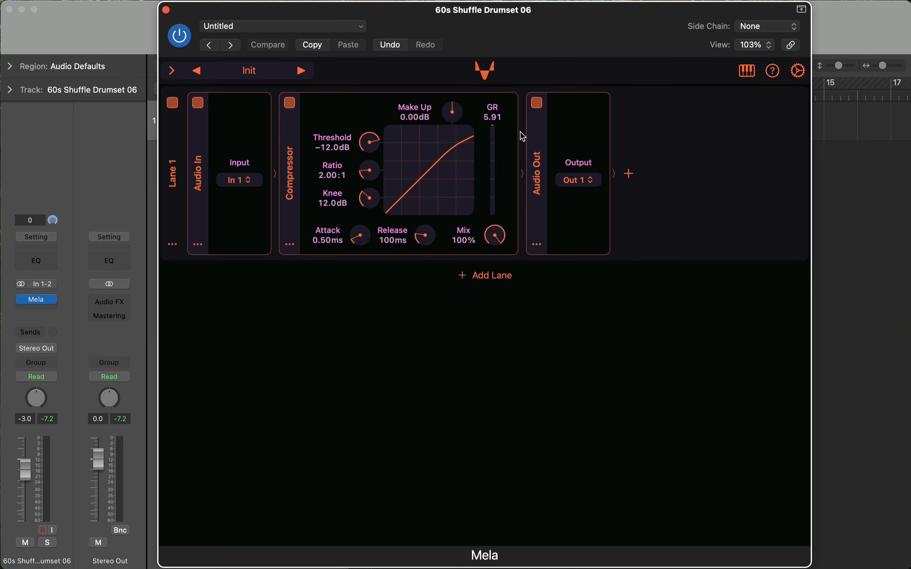
left_click_drag(530, 37, 534, 318)
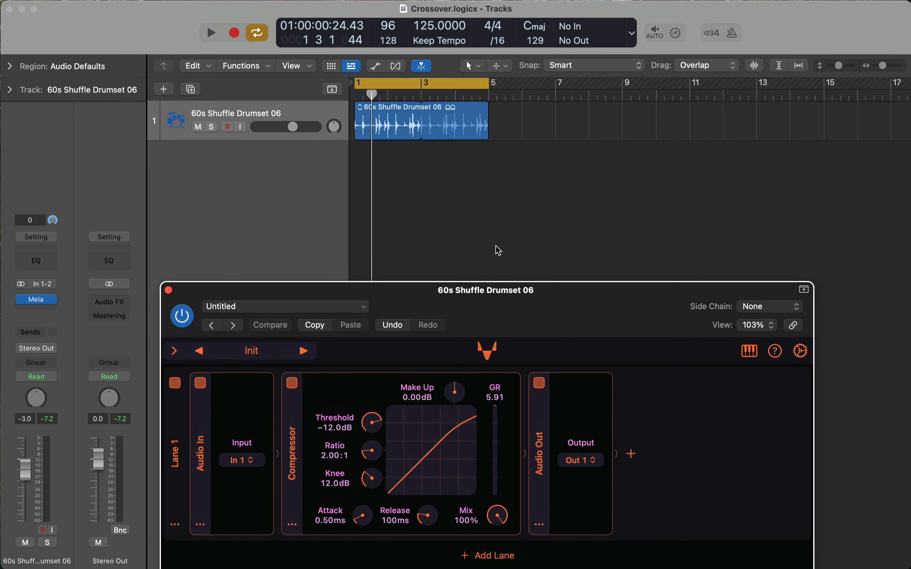
left_click(481, 238)
left_click(388, 119)
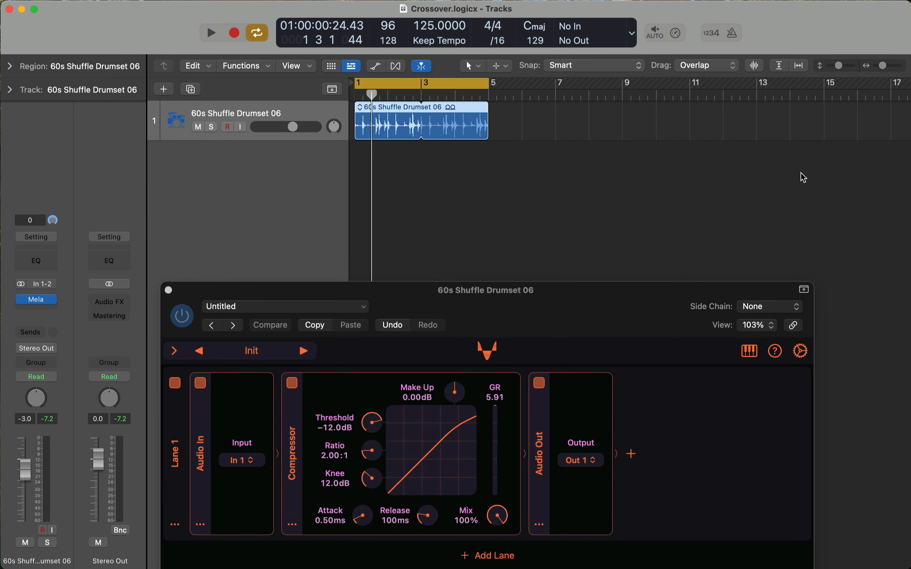
left_click_drag(611, 319, 611, 266)
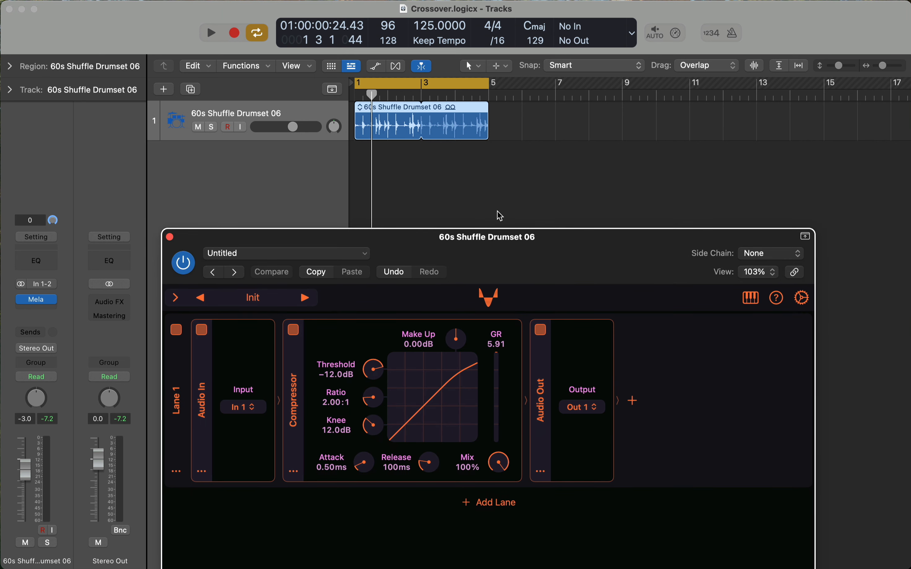
left_click(486, 194)
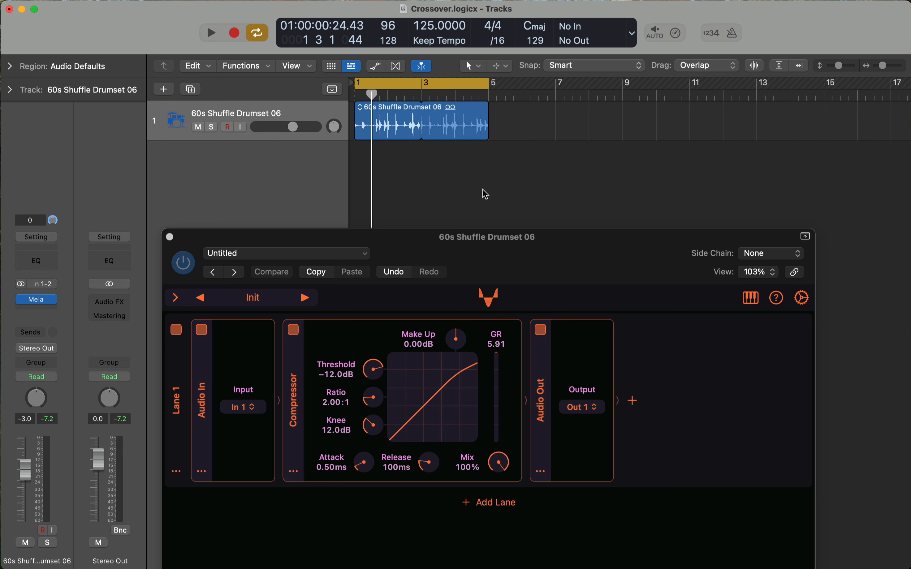
key("space")
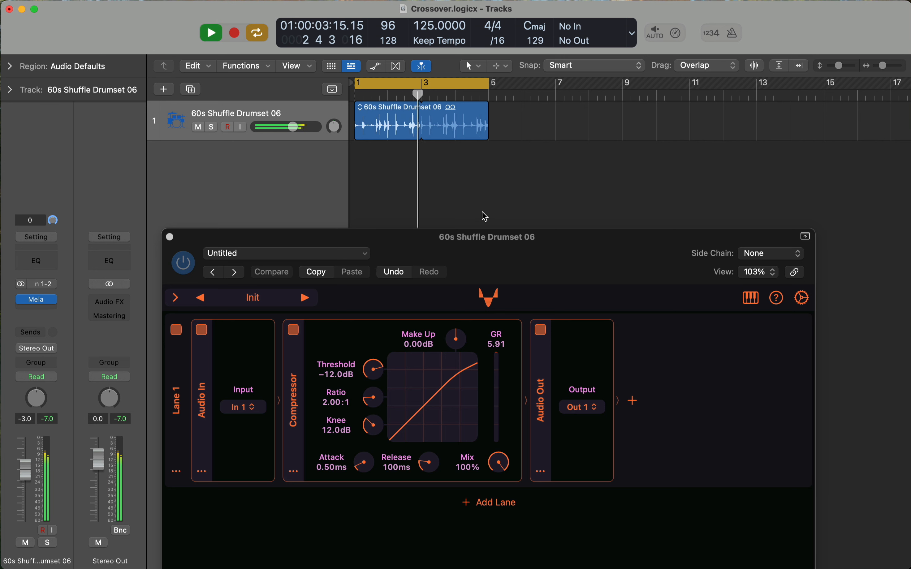
Insert a Crossover module from Mela Lab before the Compressor in Lane 1
left_click_drag(498, 242, 493, 16)
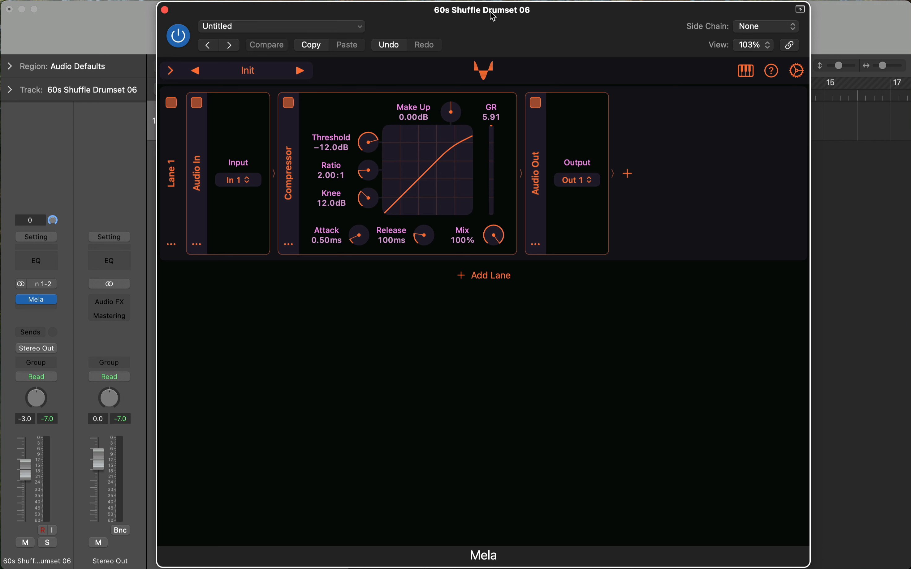
left_click(292, 245)
mouse_move(301, 270)
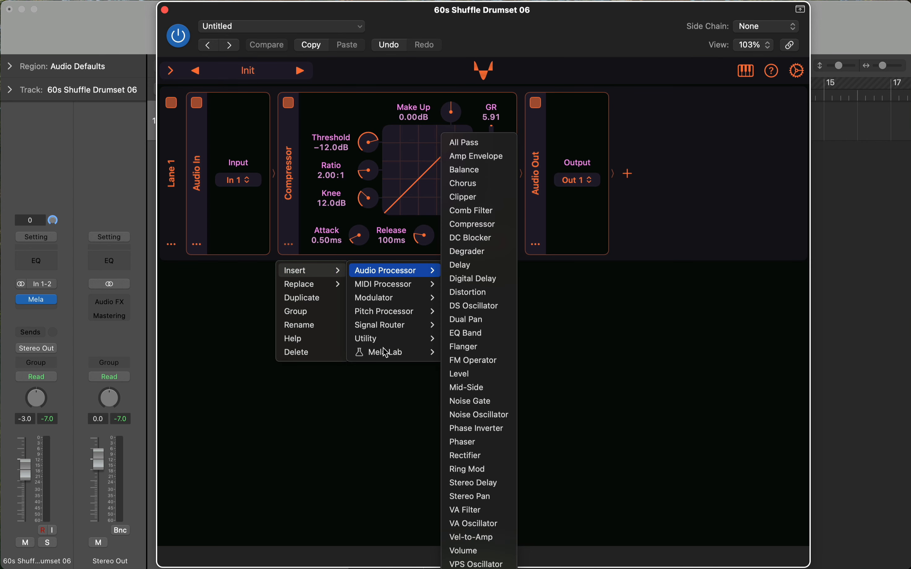
mouse_move(377, 353)
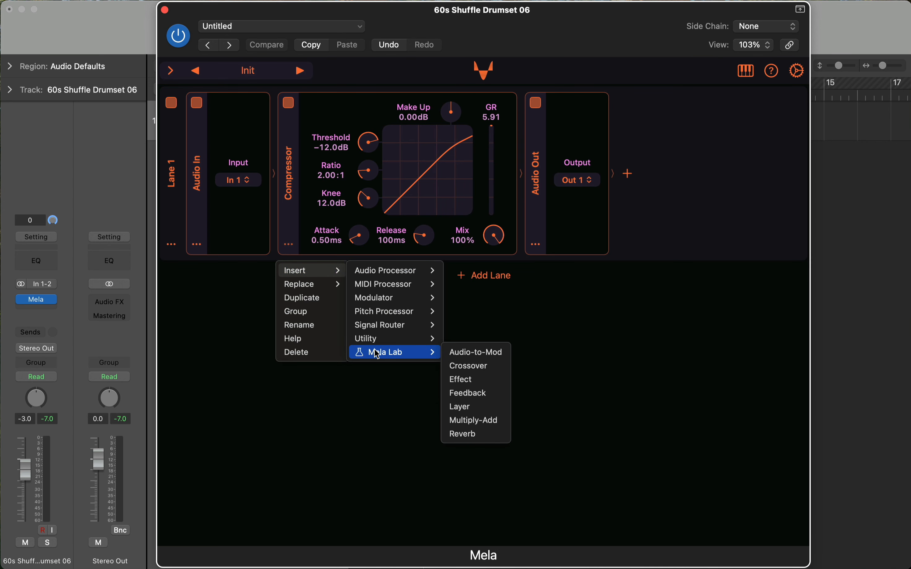
left_click(469, 366)
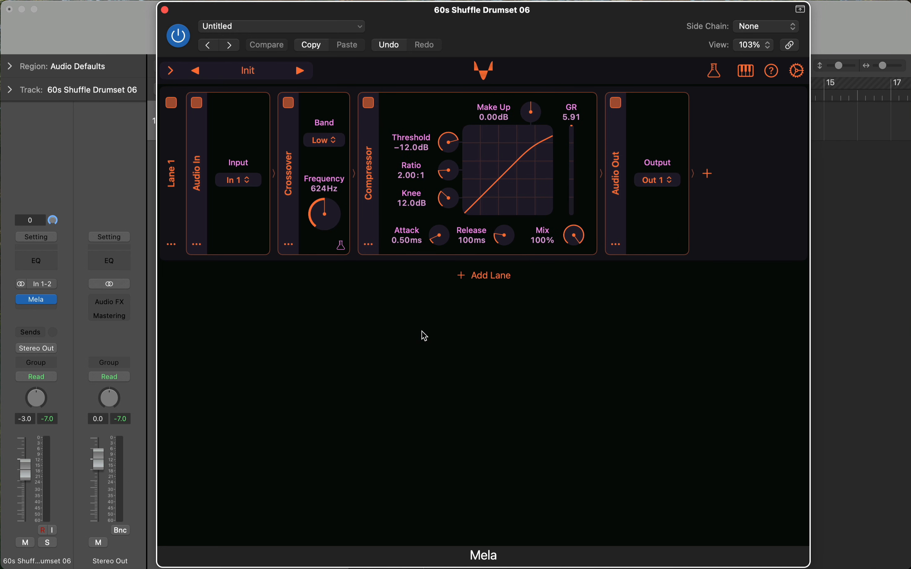
Check the Crossover's band options, keep Low, and play the drums through the low band
left_click(325, 140)
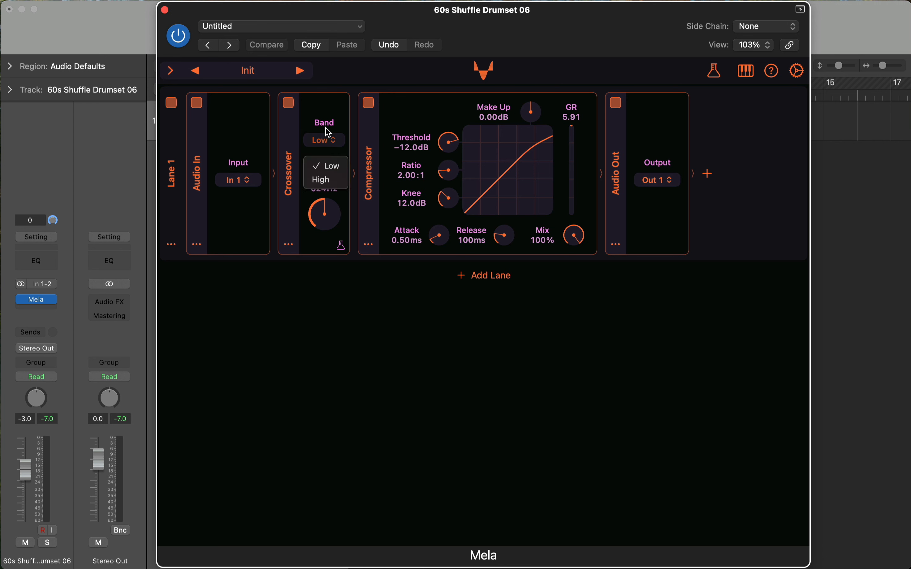
left_click(338, 117)
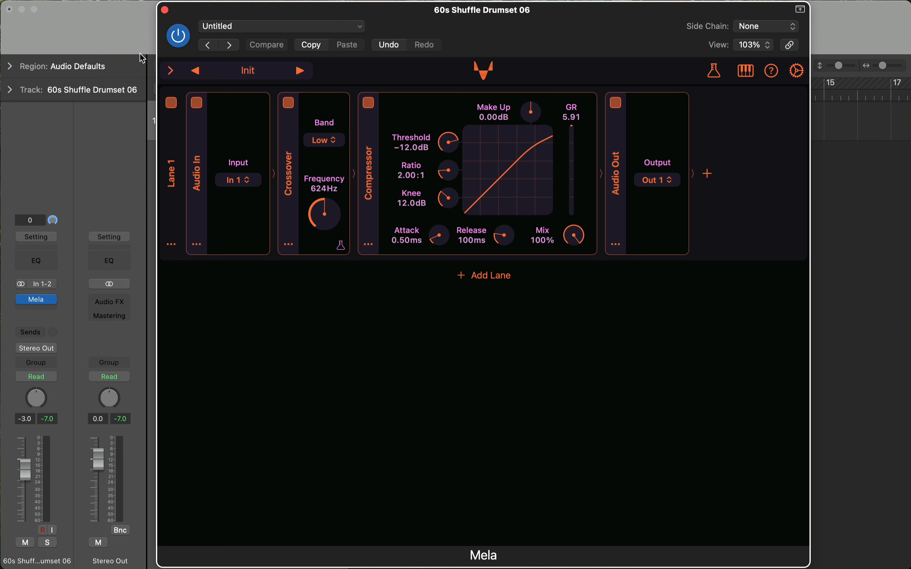
left_click(109, 43)
key("space")
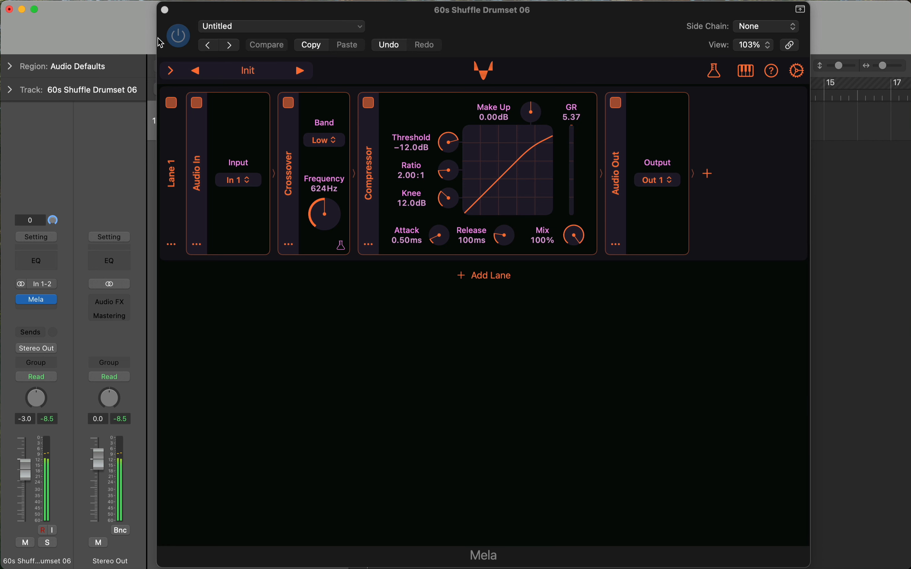
Duplicate Lane 1 and set the band of the copied lane's Crossover to High
left_click(289, 335)
left_click(172, 246)
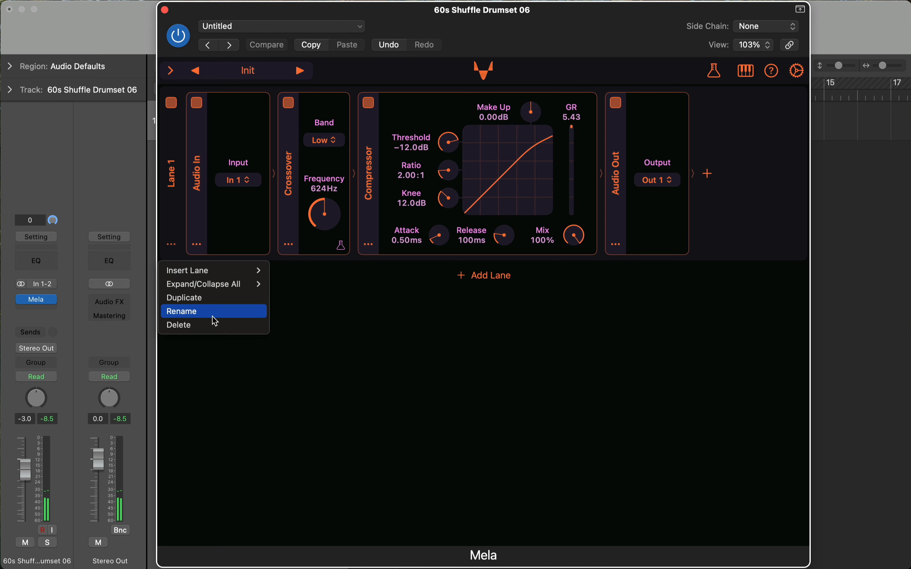
left_click(214, 305)
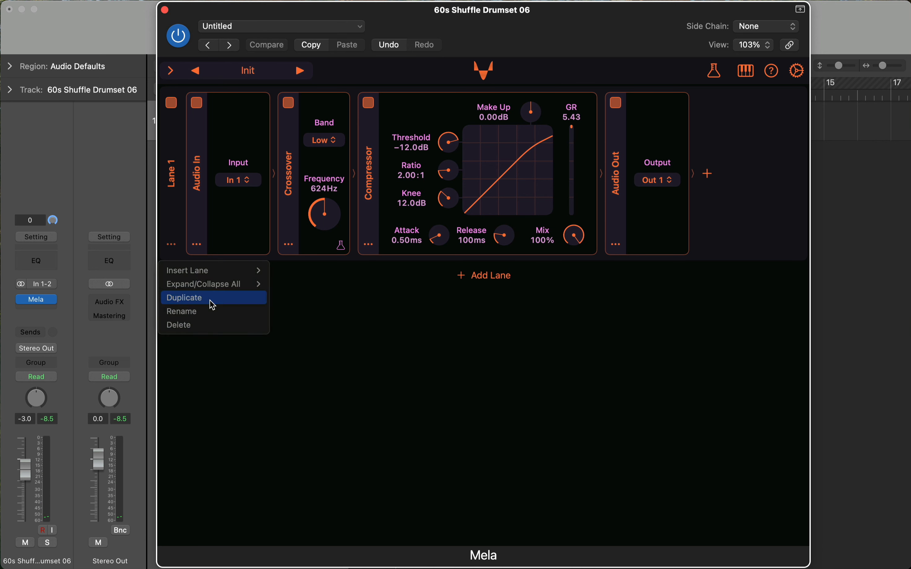
left_click(328, 320)
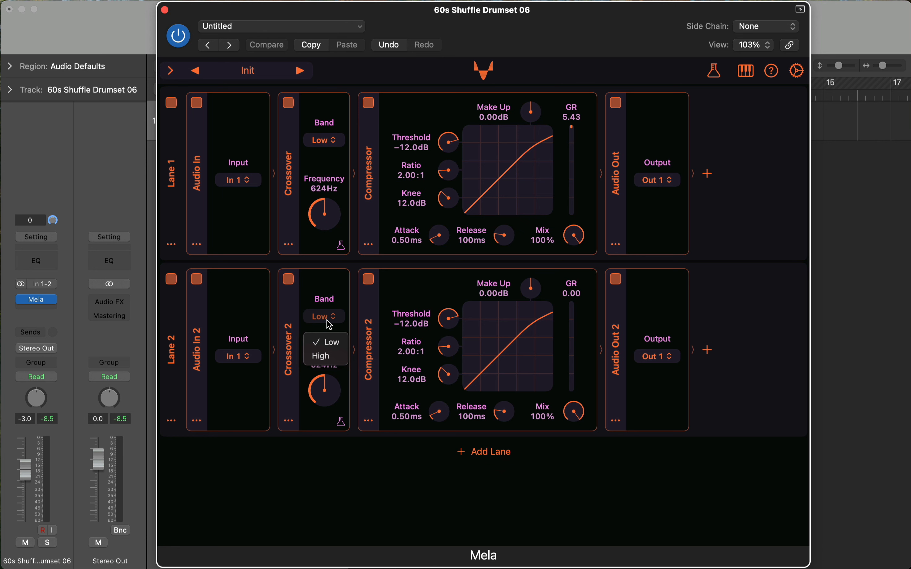
left_click(330, 356)
Play the drums through the low-band and high-band lanes together, and stop playback
left_click(121, 42)
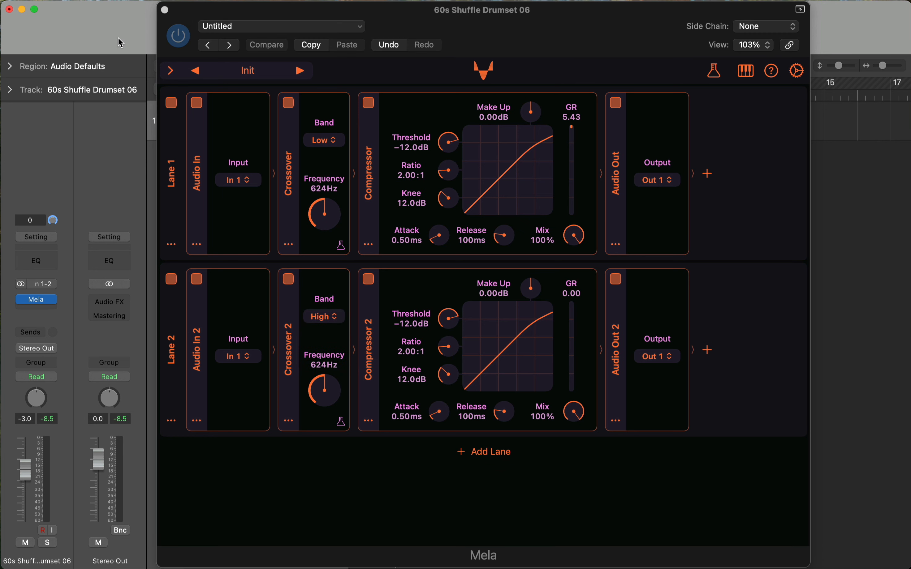
key("space")
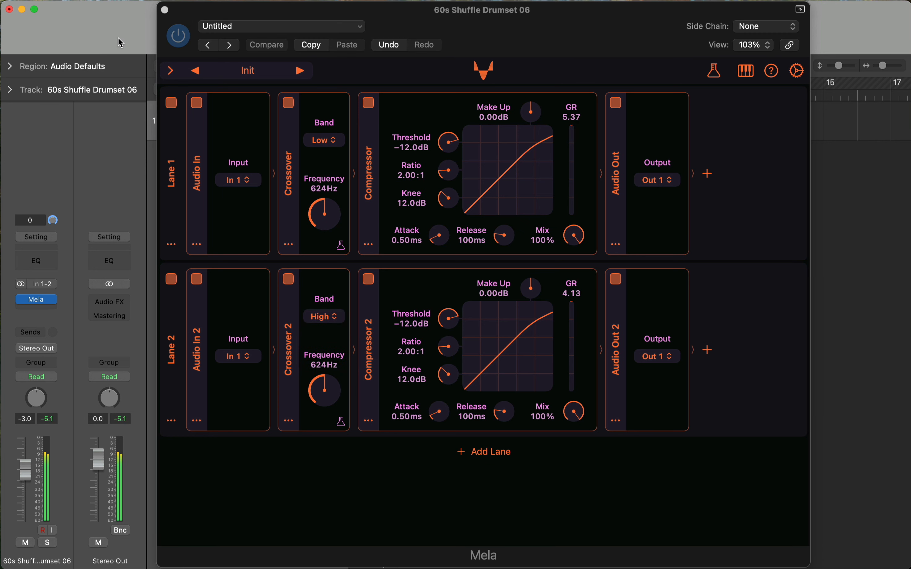
key("space")
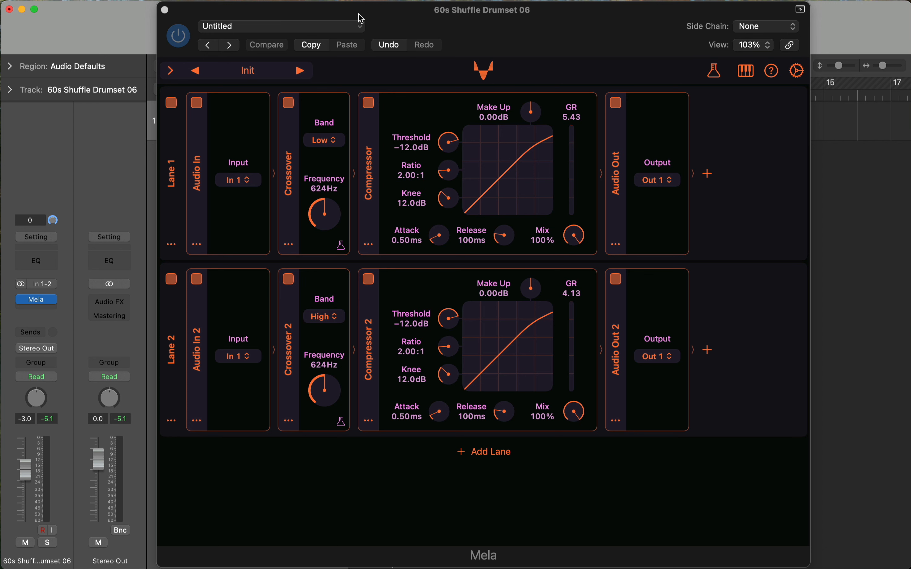
Audition each band on its own by bypassing Lane 2 and Lane 1 in turn during playback, leaving both lanes enabled
left_click(172, 281)
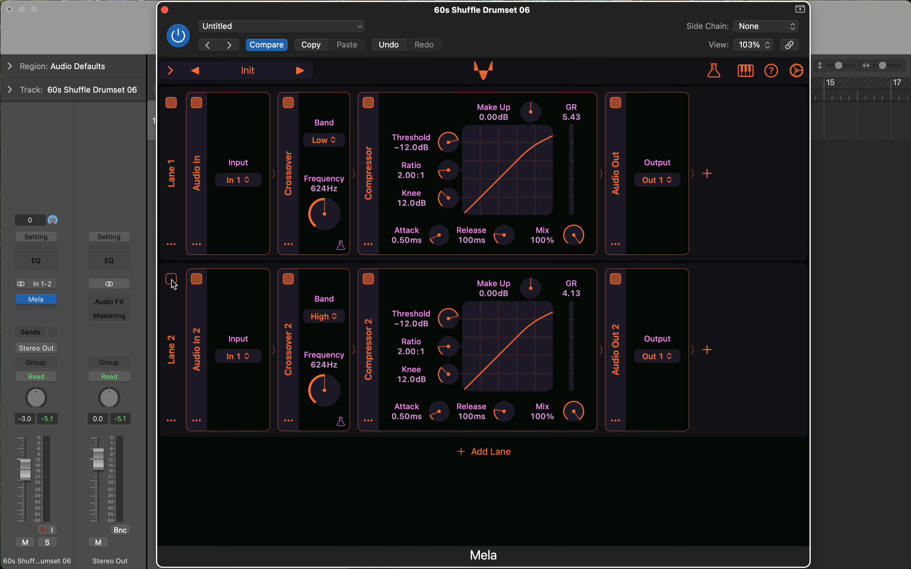
key("space")
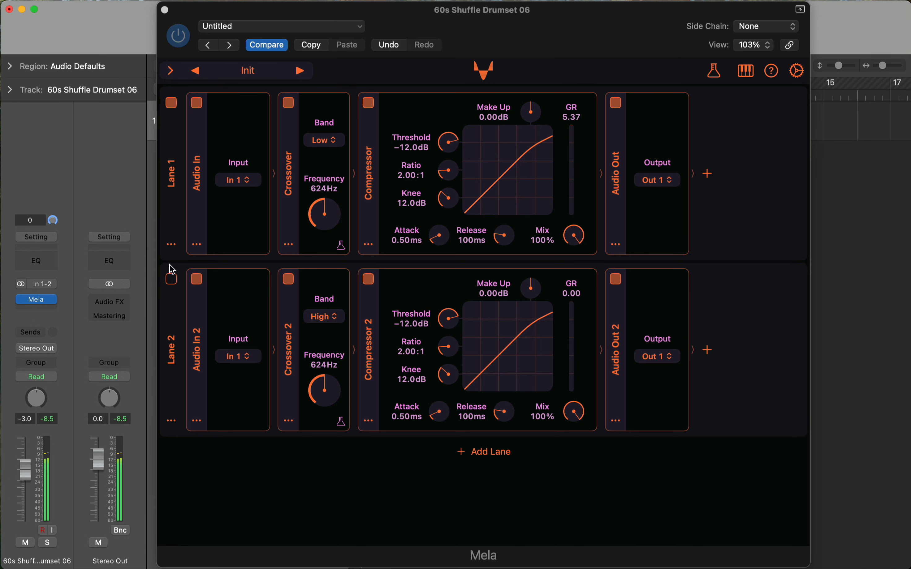
left_click(176, 283)
left_click(174, 281)
left_click(172, 103)
left_click(68, 178)
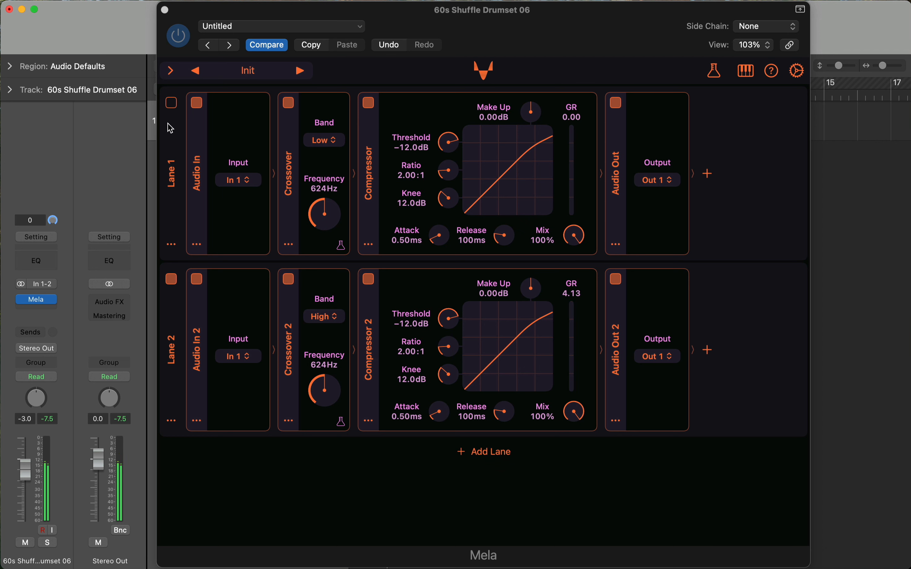
left_click(172, 103)
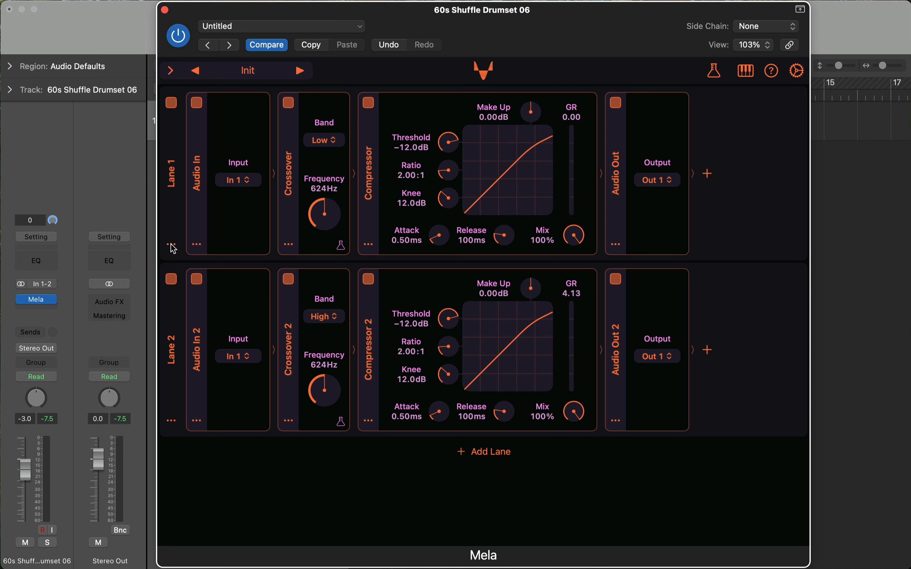
Set the crossover frequency to 350 Hz in both Lane 1 and Lane 2
right_click(333, 187)
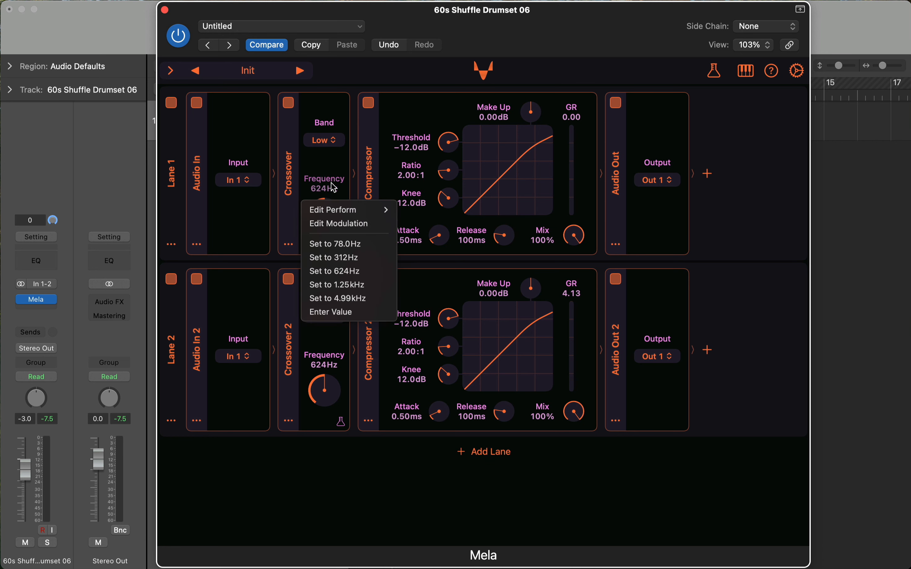
left_click(350, 312)
type("350")
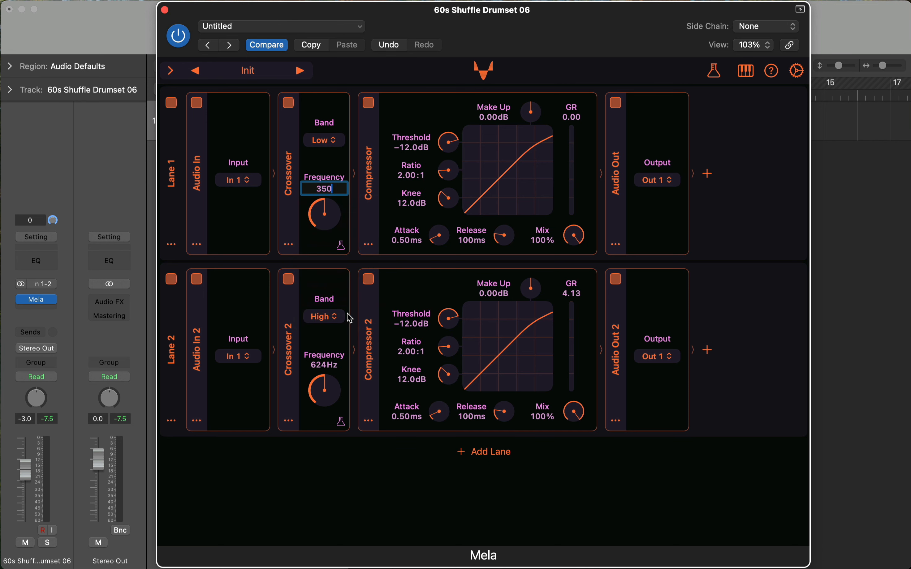
key("Return")
right_click(332, 364)
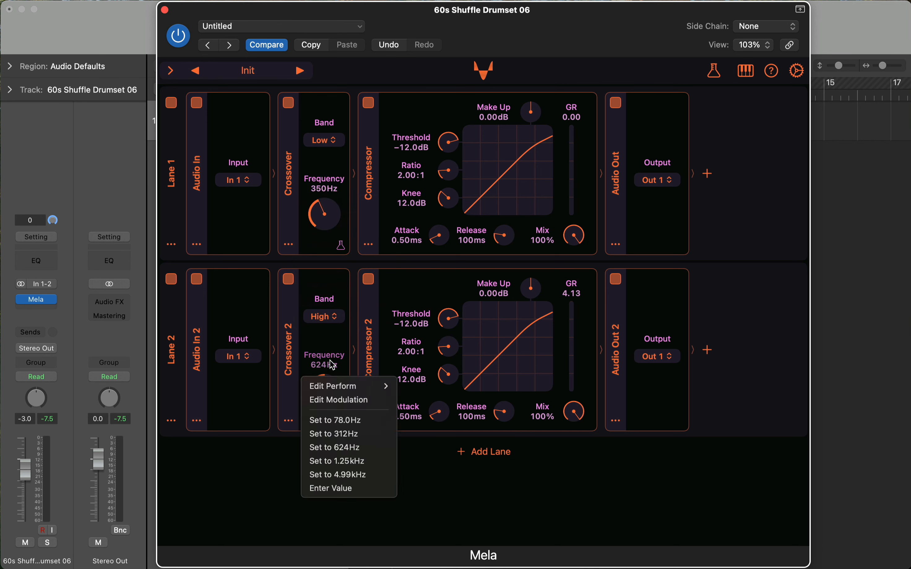
left_click(344, 488)
type("350")
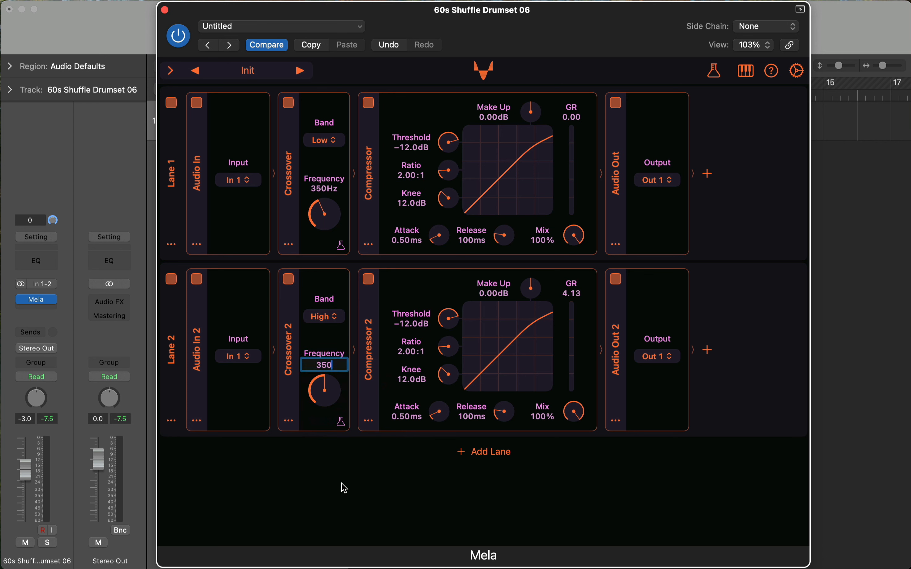
key("Return")
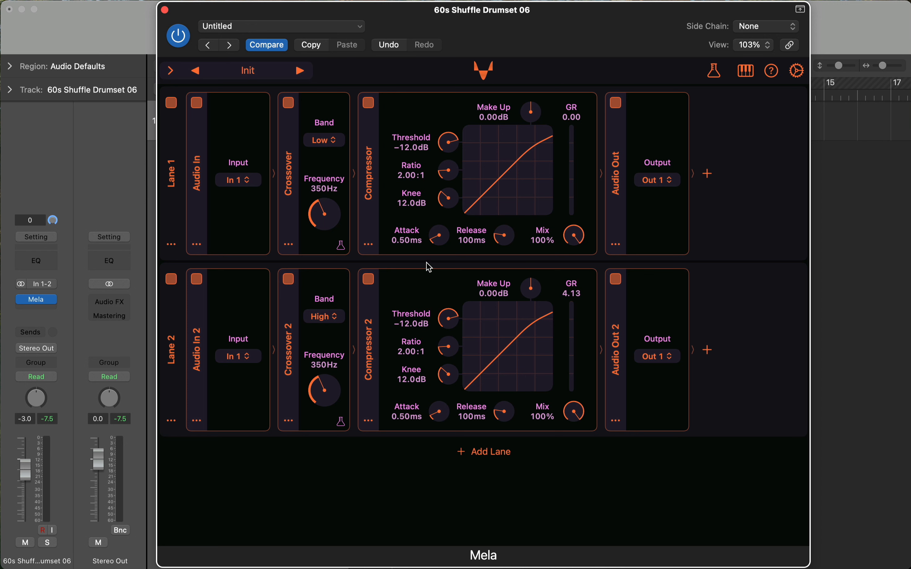
Set the attack of Lane 1's Compressor to 13.9 ms and its release to 167 ms
left_click_drag(445, 241, 444, 227)
left_click_drag(500, 242, 500, 231)
left_click_drag(435, 243, 434, 230)
Play the drums to hear the two bands with their separate compression settings
left_click(118, 192)
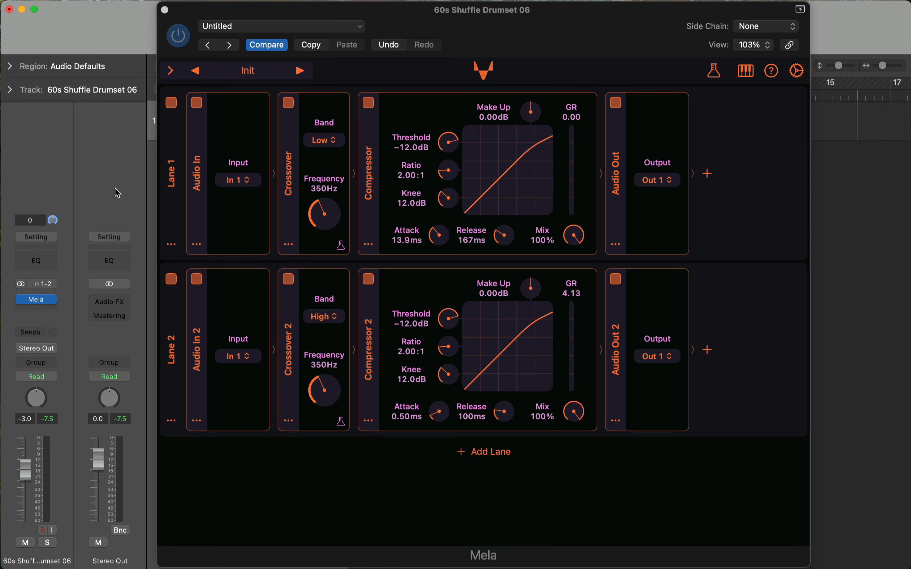
key("space")
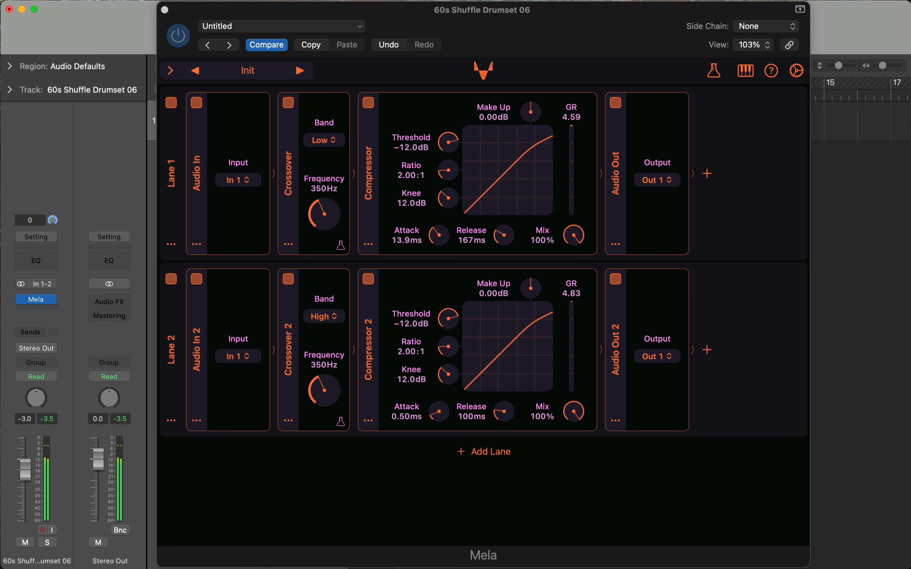
left_click(432, 81)
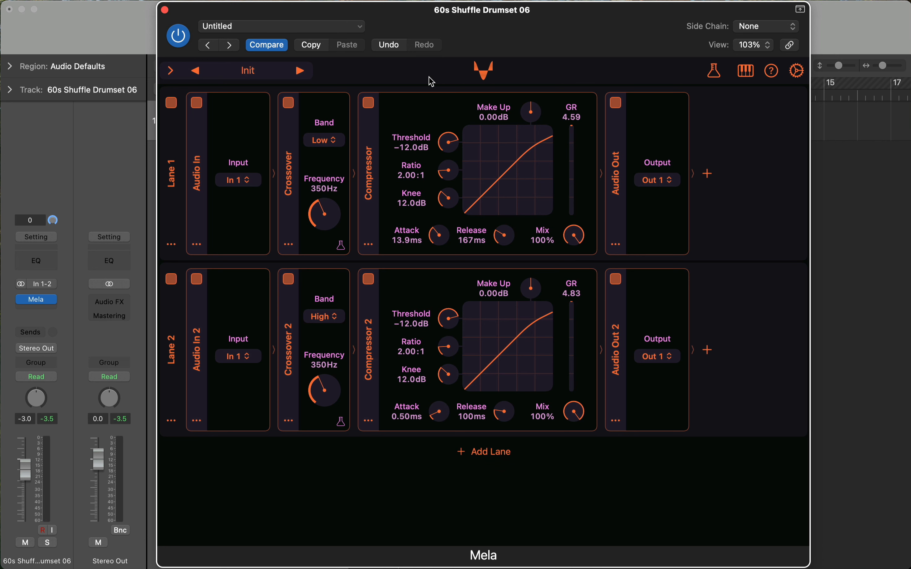
Replace Lane 1's Compressor with a Distortion audio processor and play the drums through it
left_click(368, 245)
mouse_move(388, 286)
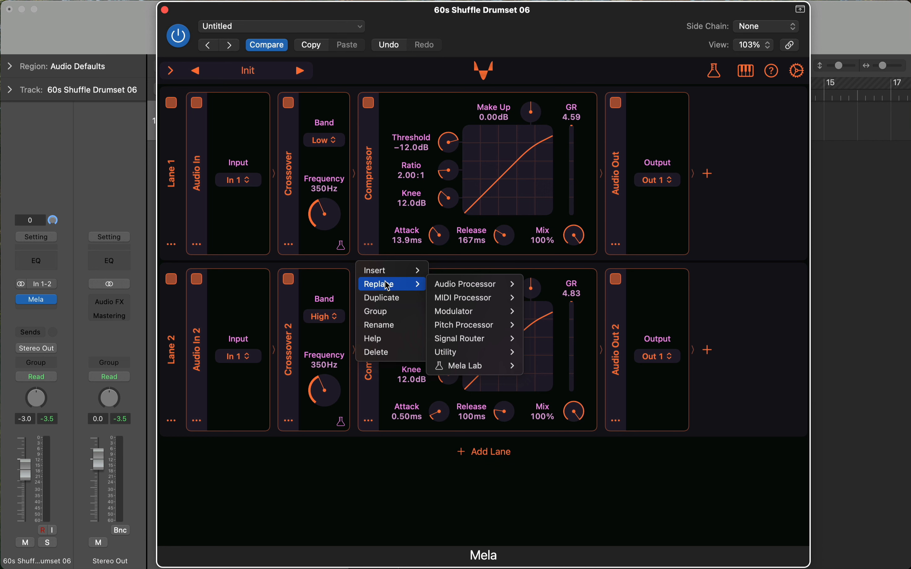
mouse_move(471, 285)
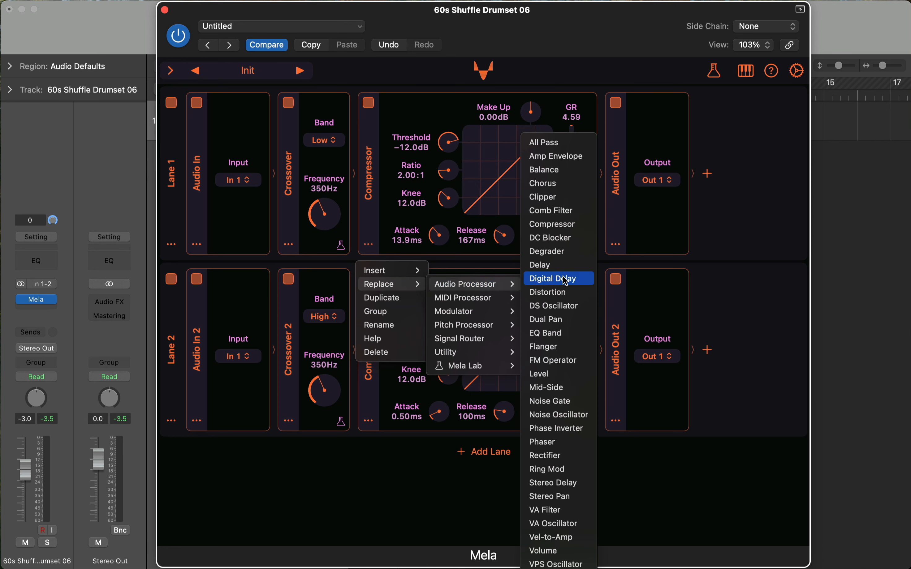
left_click(577, 295)
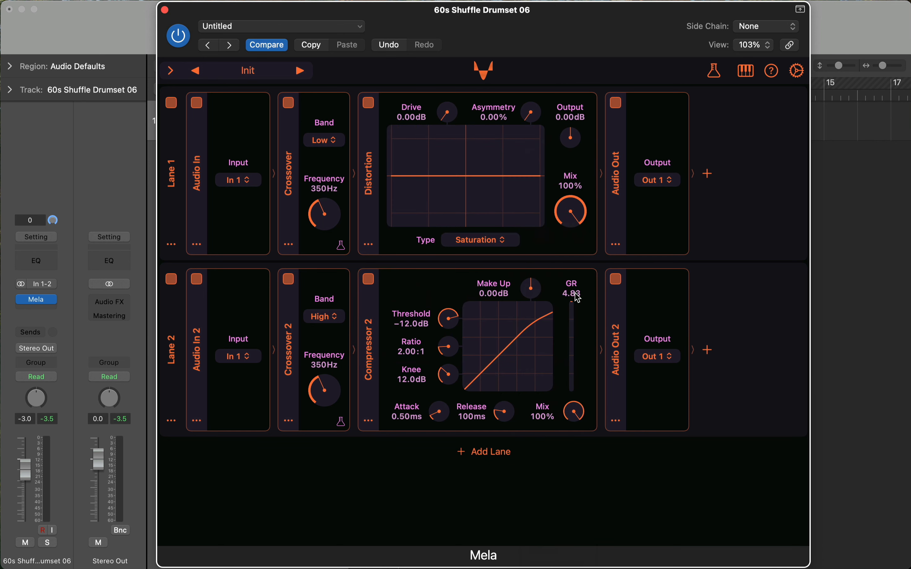
left_click(77, 160)
key("space")
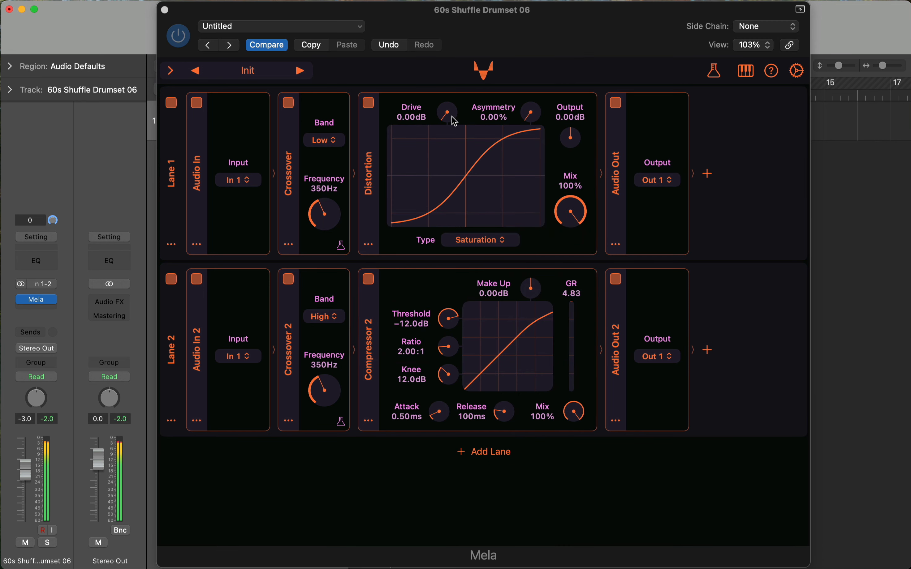
Set Lane 1's Distortion drive to 12.3 dB and output to −10.8 dB, and play it with Lane 2 switched off
left_click_drag(450, 114, 462, 99)
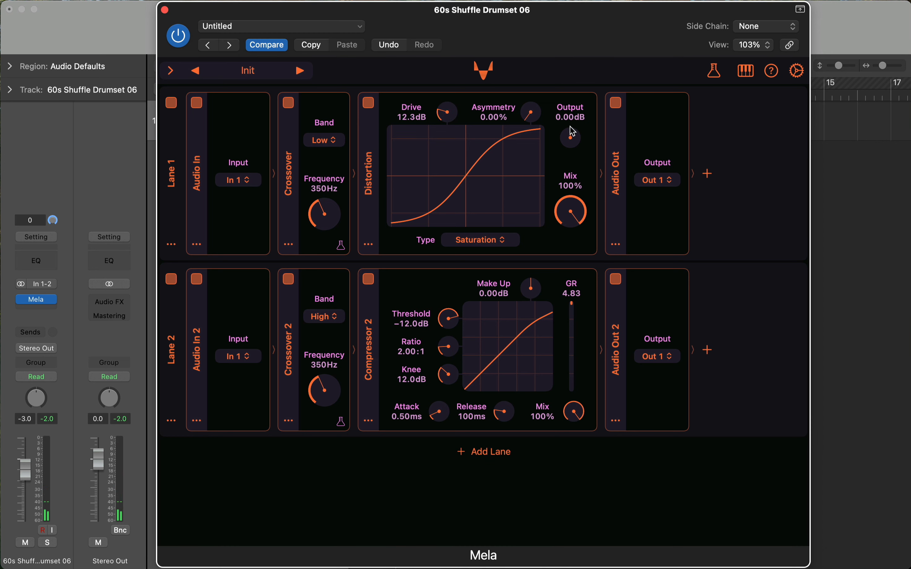
mouse_move(572, 135)
left_mouse_down()
mouse_move(572, 152)
mouse_move(577, 144)
left_mouse_up()
left_click(172, 279)
left_click(82, 157)
key("space")
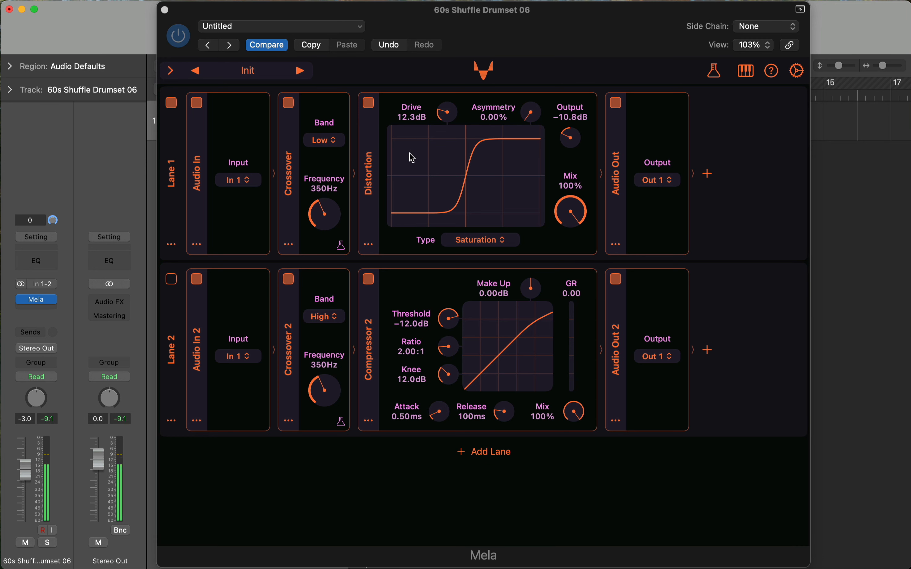
Set the Distortion's drive to 14.2 dB and output to −12.6 dB, comparing the low band with and without the effect
left_click(370, 104)
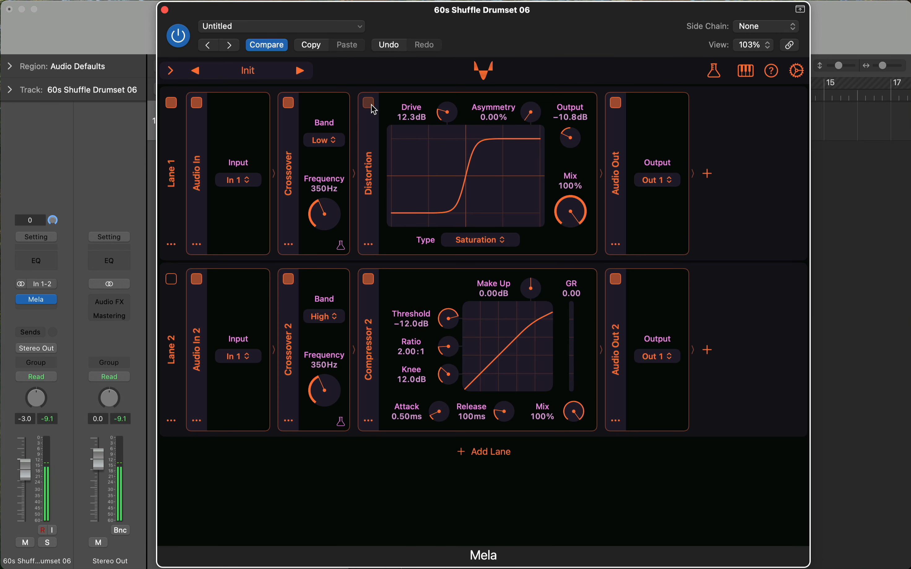
left_click(369, 104)
mouse_move(427, 113)
left_mouse_down()
mouse_move(440, 102)
mouse_move(440, 115)
left_mouse_up()
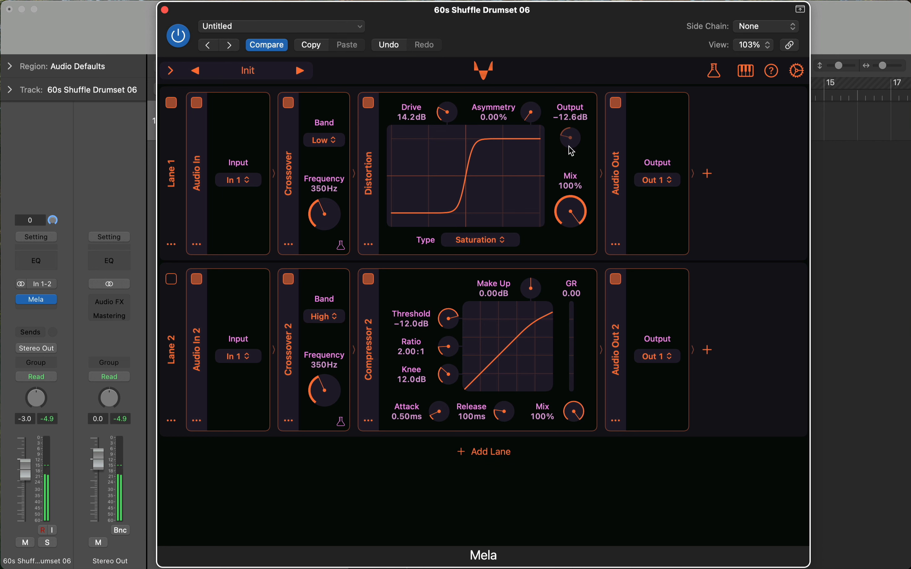
left_click(369, 103)
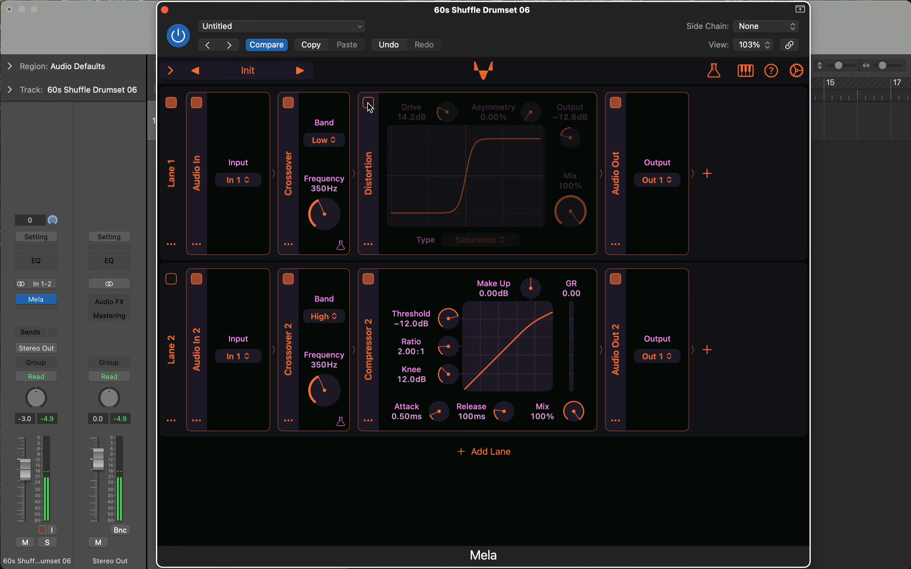
left_click(368, 105)
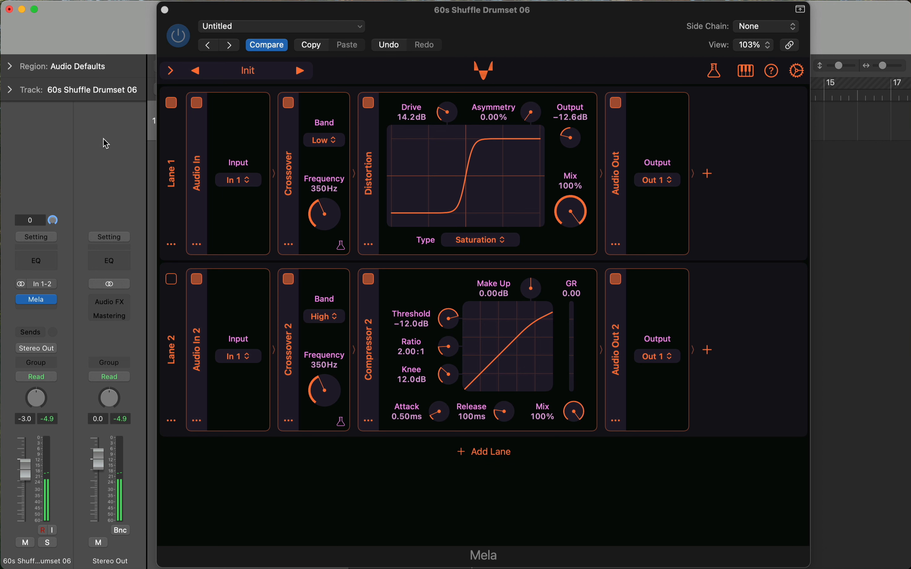
Switch Lane 2 back on and play the drums through both lanes
left_click(174, 278)
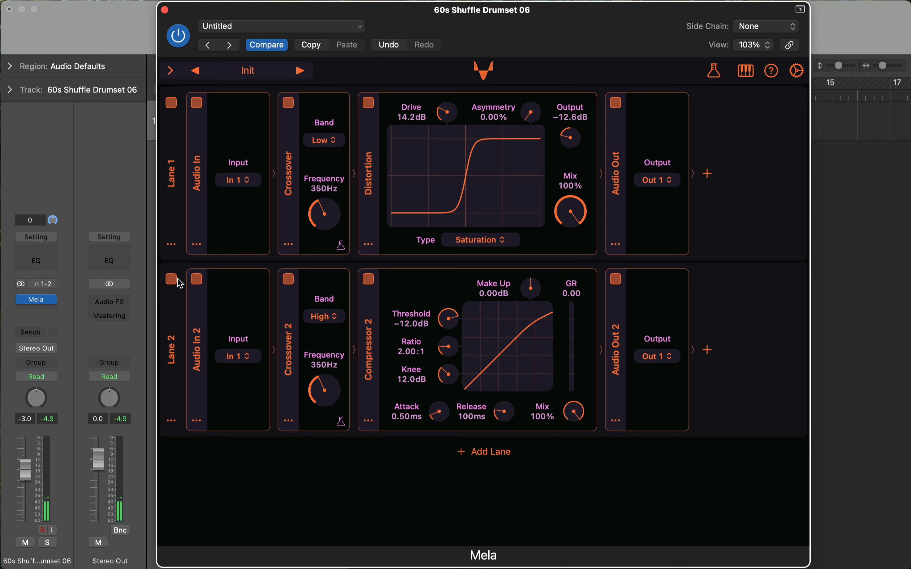
left_click(79, 166)
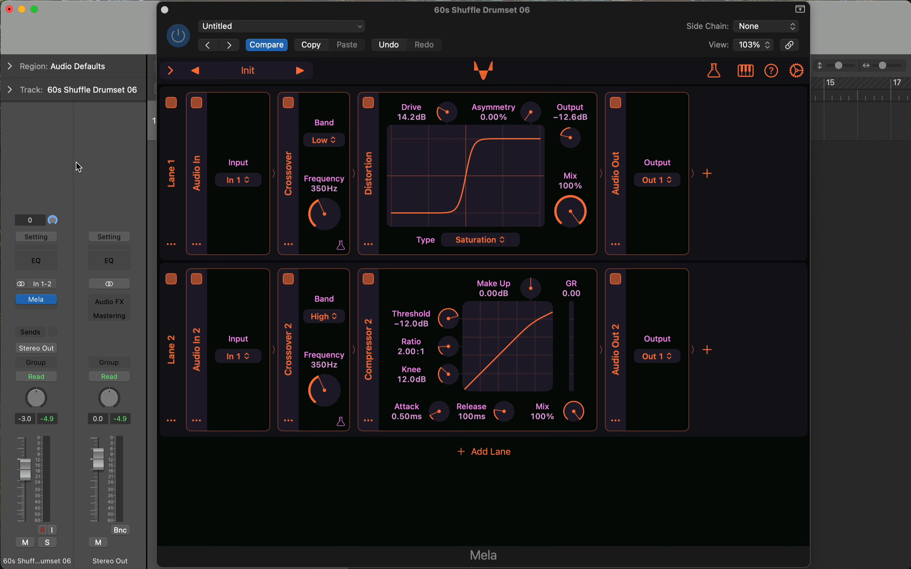
key("space")
Insert an Audio Out before Lane 2's Compressor and route its output to Bus 1
right_click(373, 424)
mouse_move(389, 447)
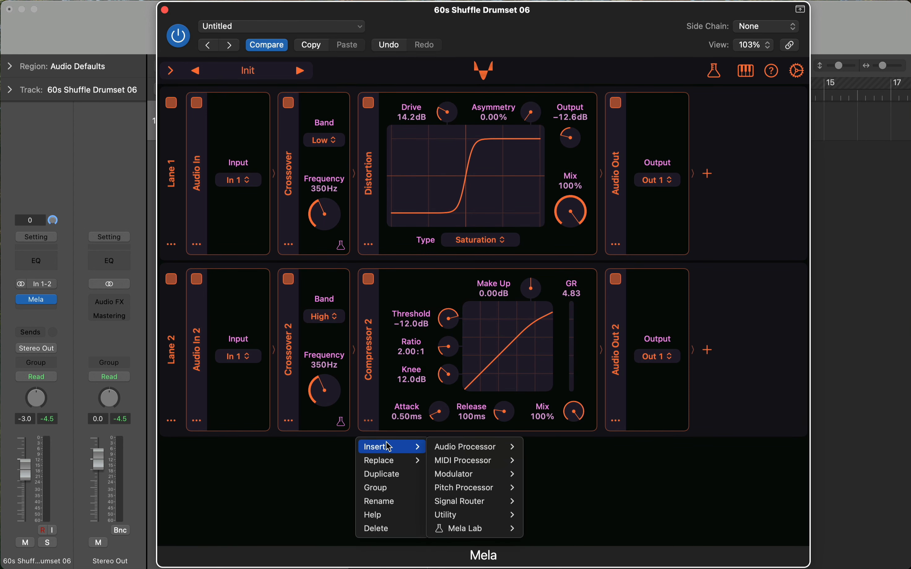
mouse_move(517, 501)
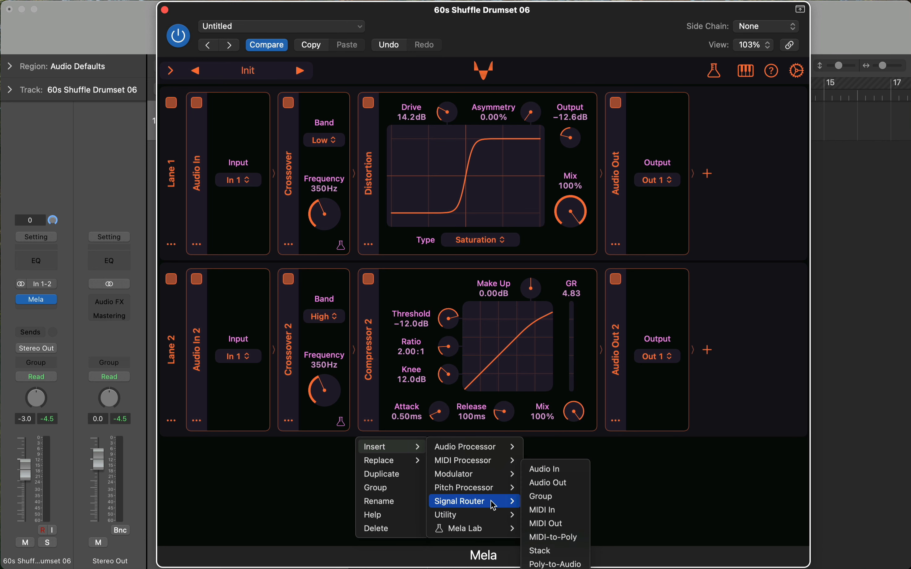
left_click(568, 490)
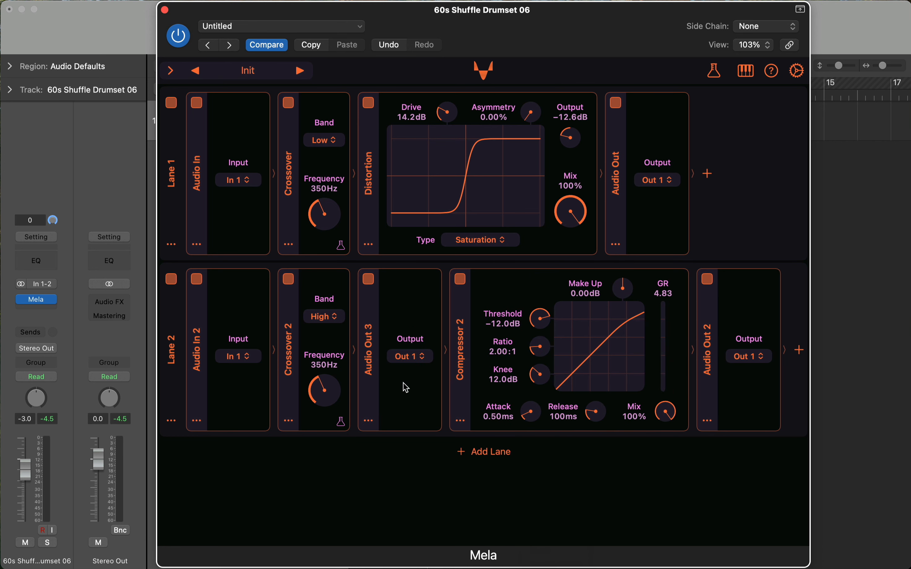
left_click(410, 356)
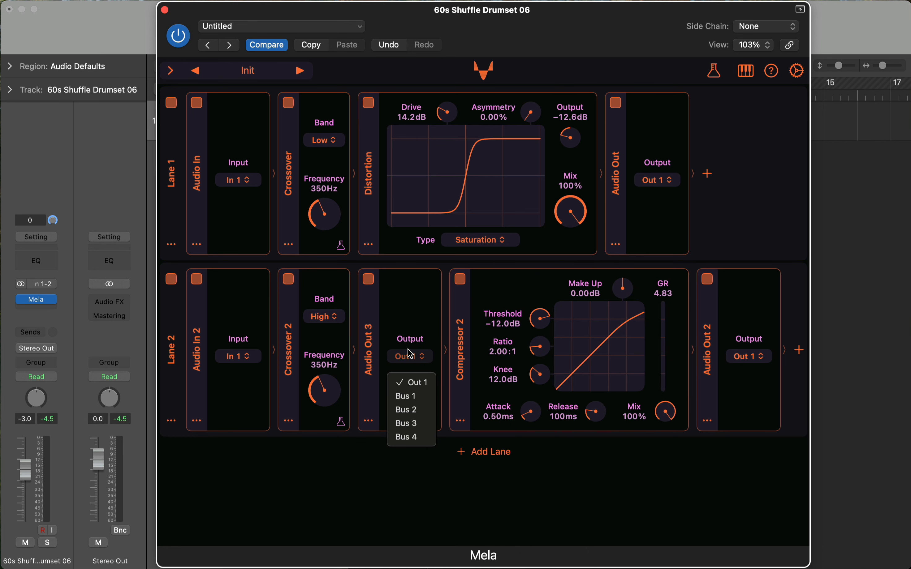
left_click(419, 401)
Add a third lane with Audio In/Out and set its input to Bus 1
left_click(478, 452)
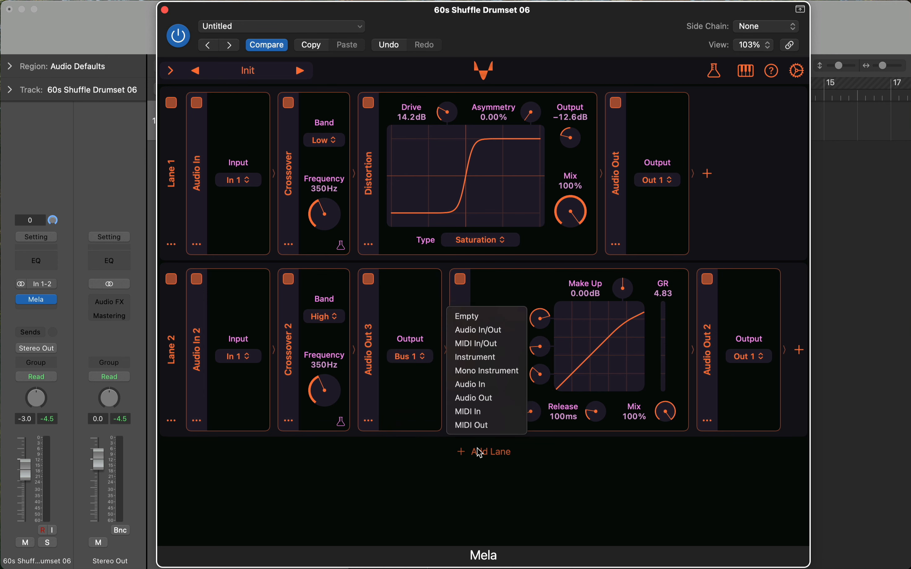
left_click(478, 330)
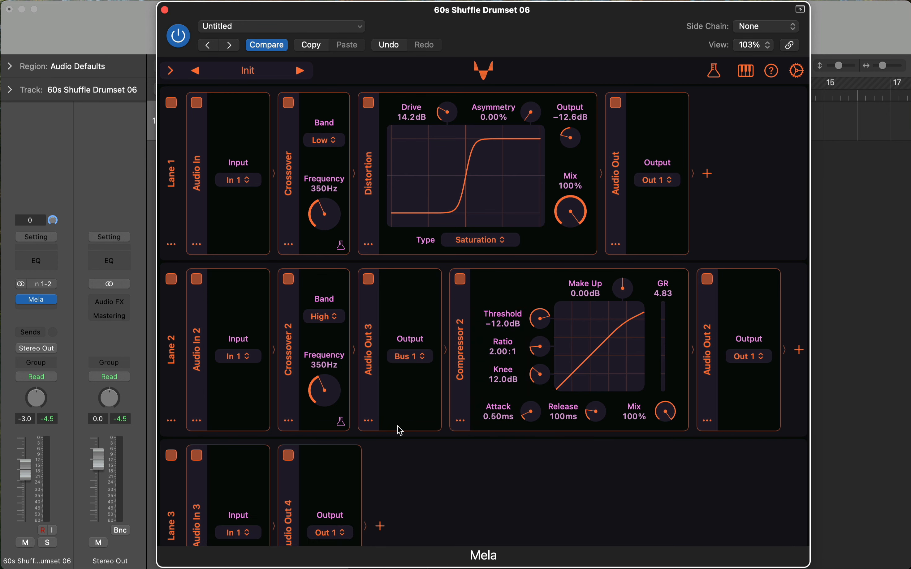
left_click(239, 435)
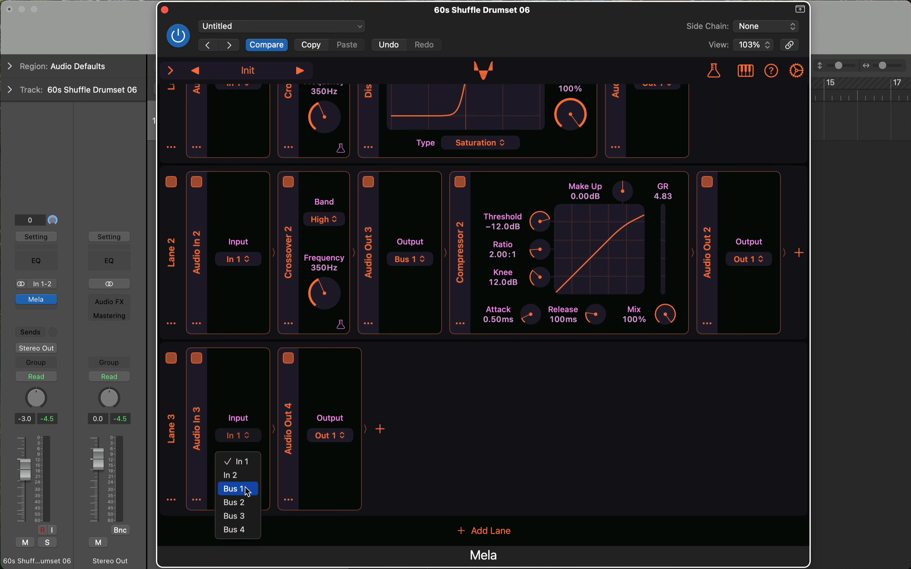
left_click(312, 486)
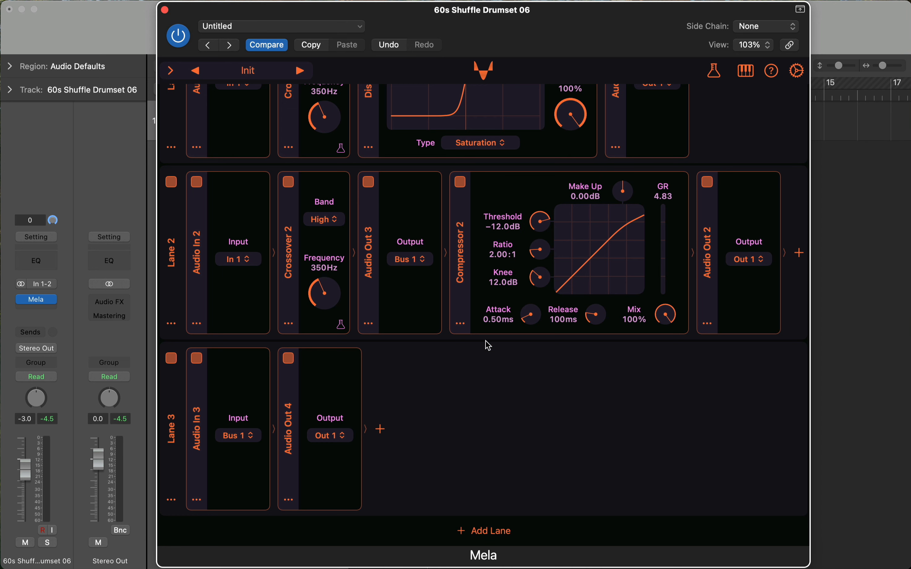
Insert a Crossover before the Compressor in Lane 2 and another before the Audio Out in Lane 3
left_click(460, 325)
mouse_move(479, 352)
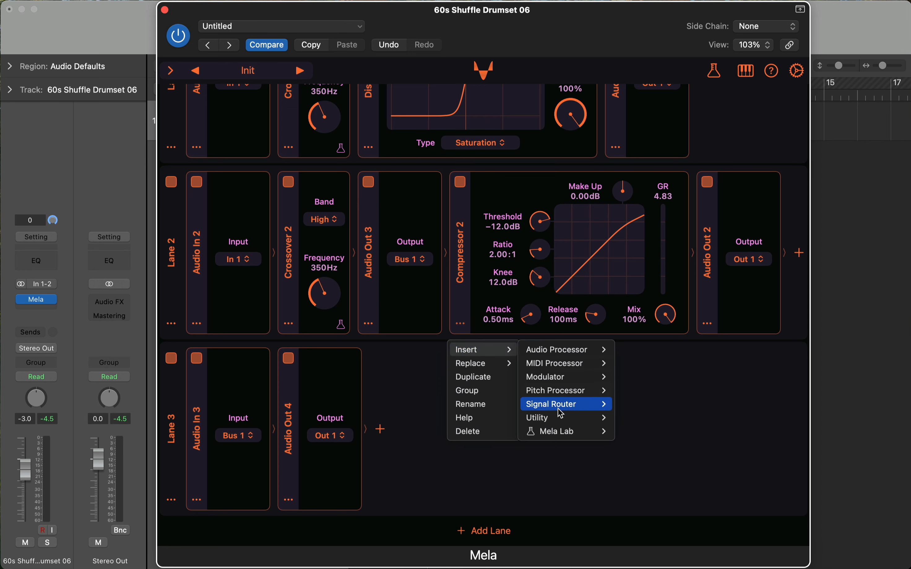
mouse_move(555, 431)
left_click(673, 452)
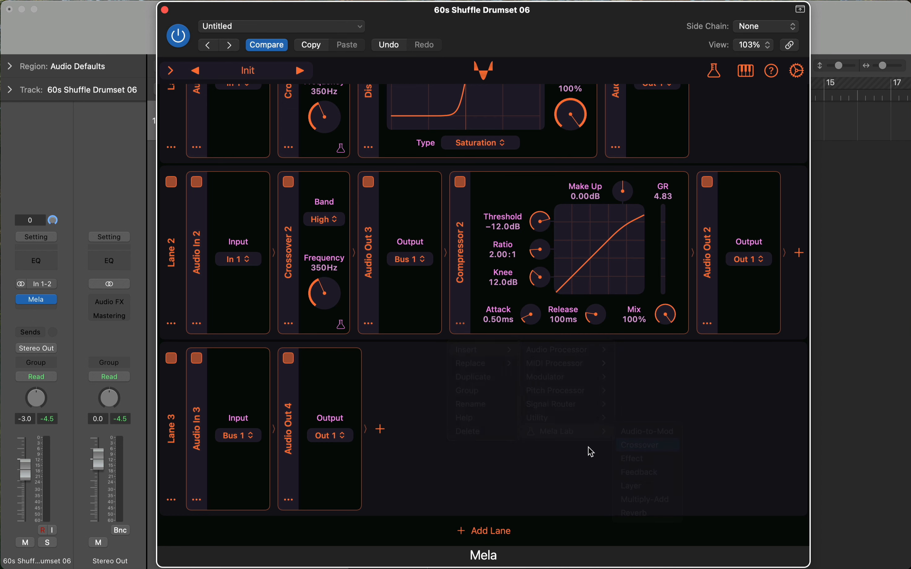
left_click(288, 501)
mouse_move(323, 393)
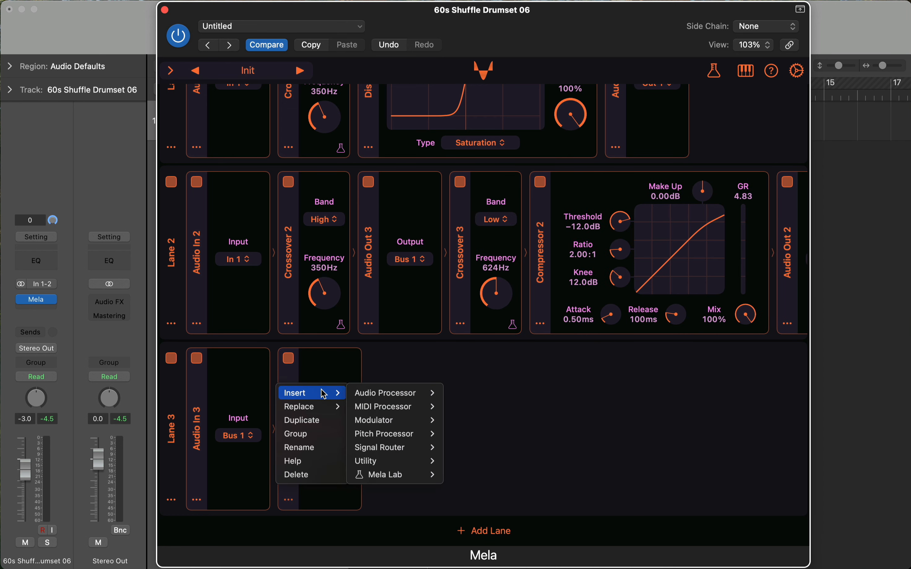
mouse_move(388, 476)
left_click(473, 495)
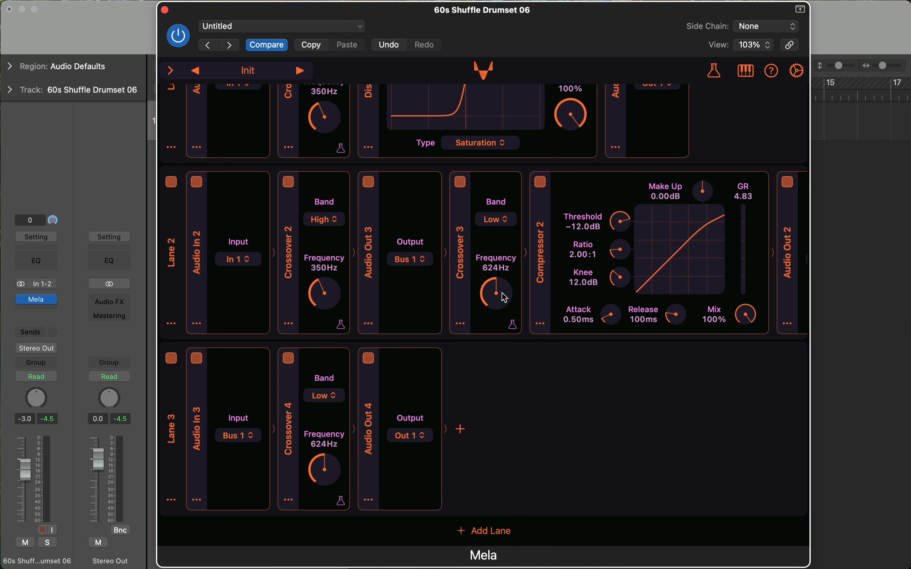
Set the frequency of the two new Crossovers in Lanes 2 and 3 to 1.25 kHz
right_click(508, 267)
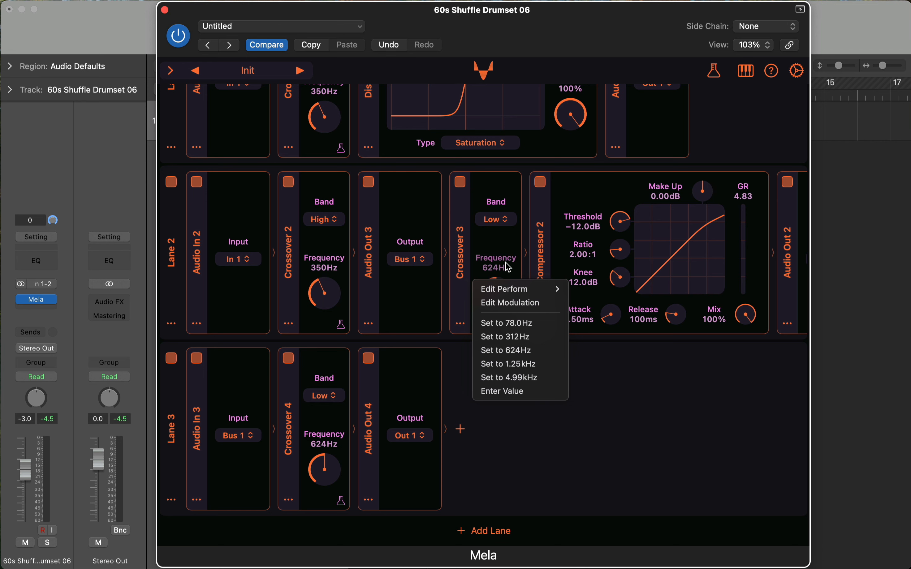
left_click(540, 369)
right_click(325, 439)
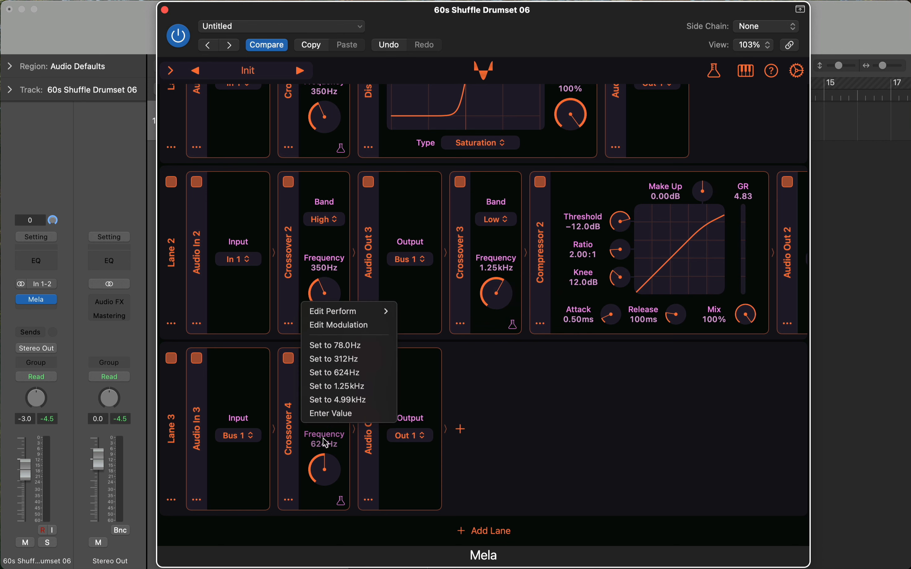
left_click(359, 387)
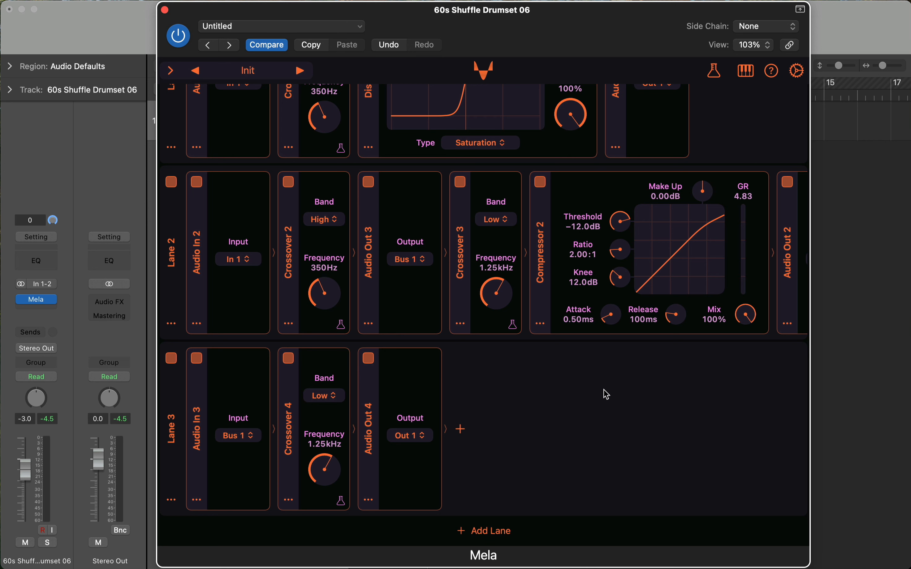
Set the band of Lane 3's Crossover to High and play the drums through all three lanes
left_click(53, 193)
key("space")
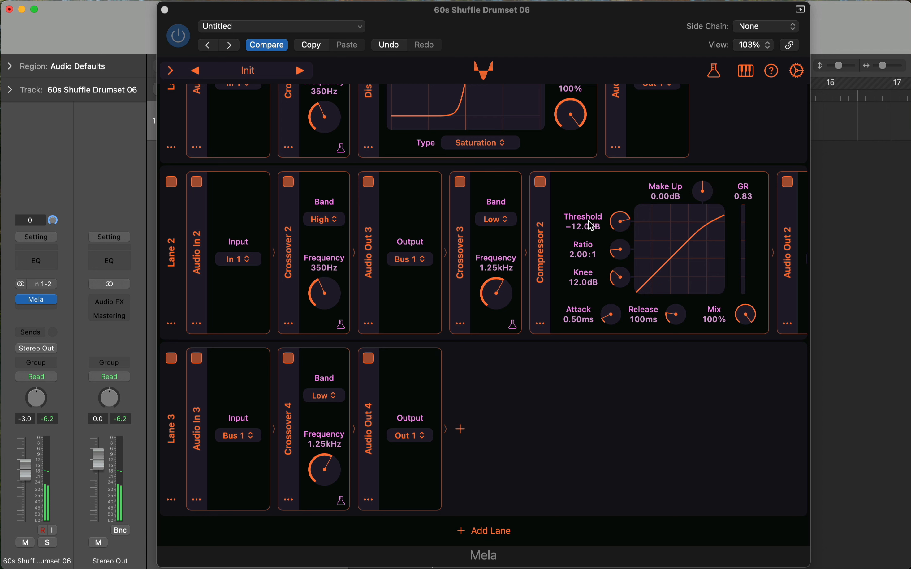
left_click(336, 401)
left_click(332, 436)
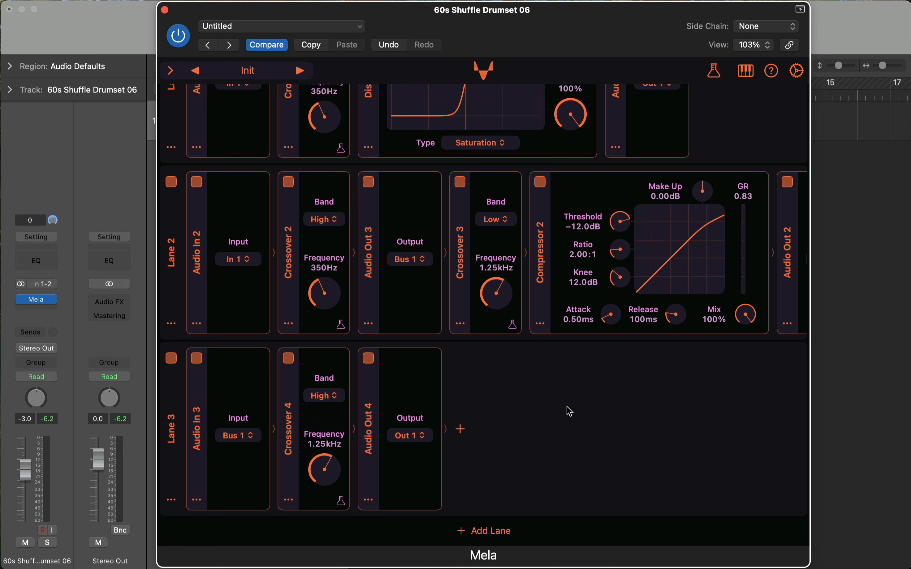
left_click(89, 162)
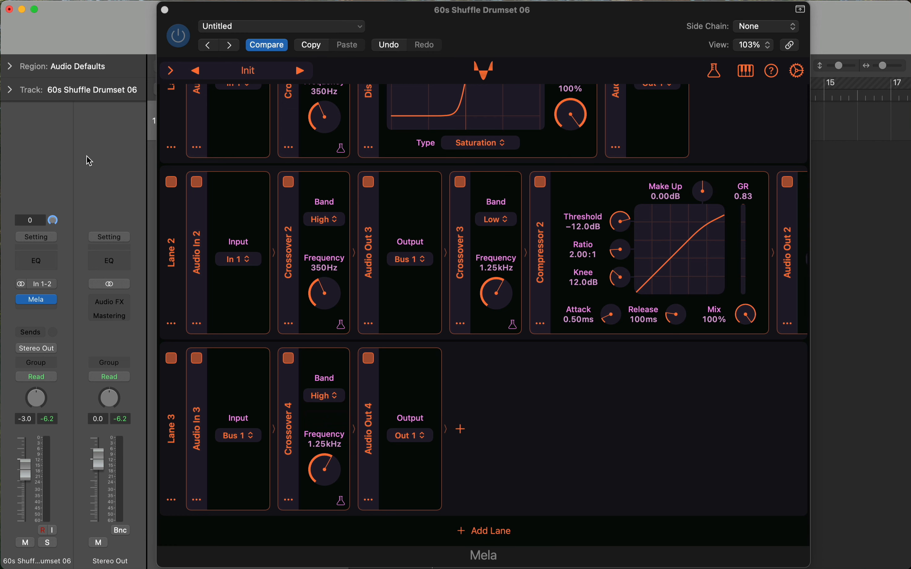
key("space")
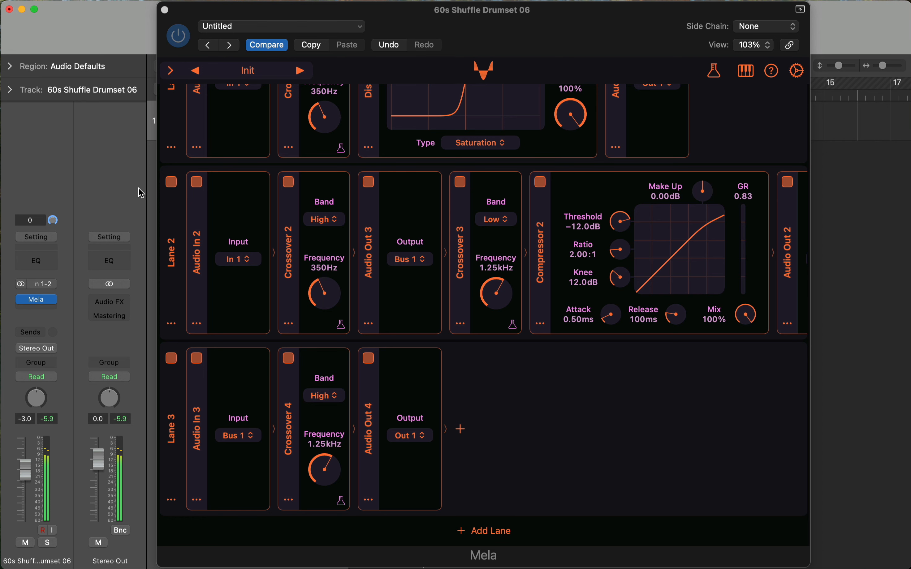
Switch off the final Audio Outs of Lanes 2 and 3 and play the low band on its own
scroll(593, 239, "up", 3)
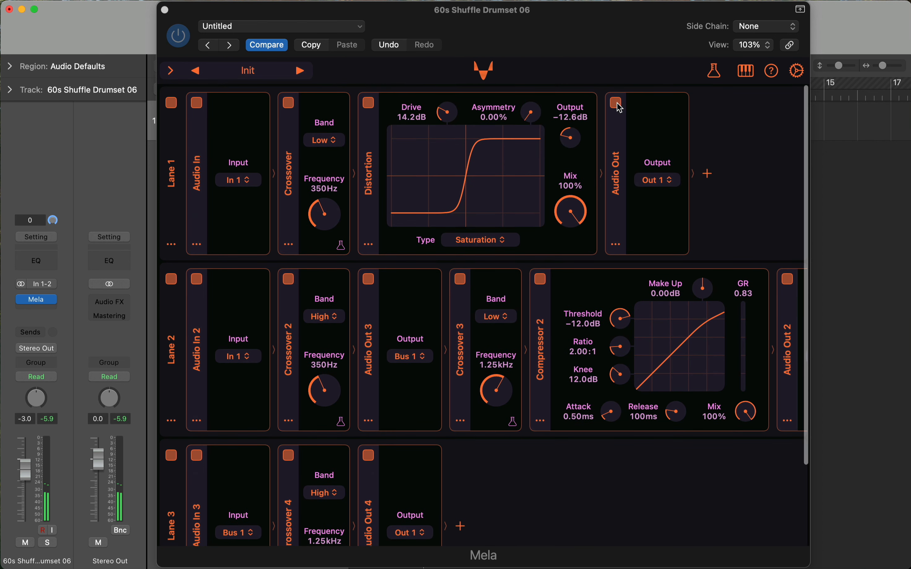
scroll(636, 333, "right", 5)
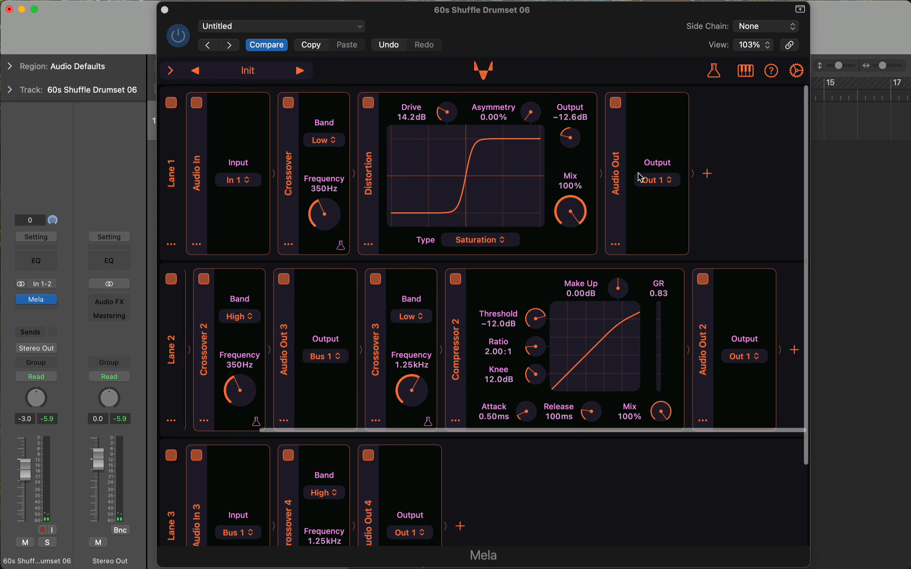
left_click(369, 457)
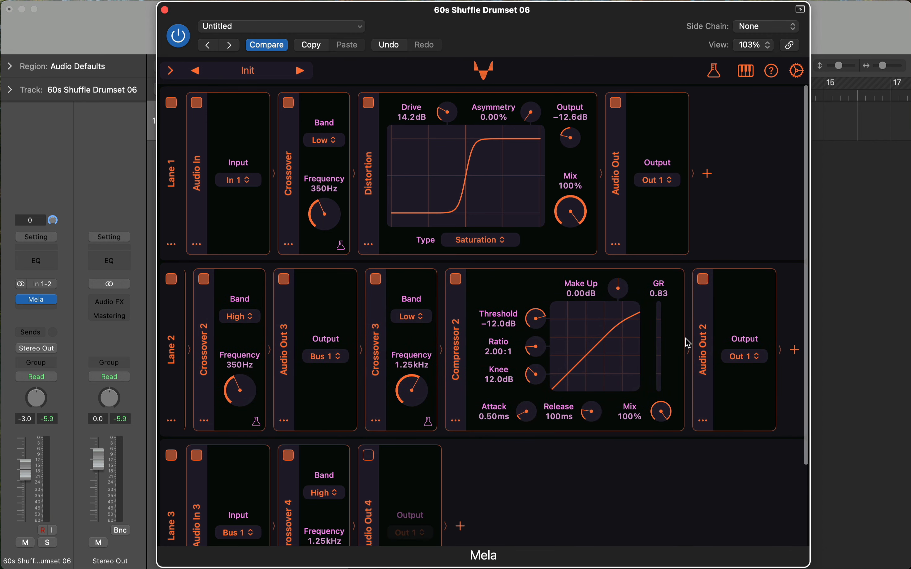
left_click(703, 279)
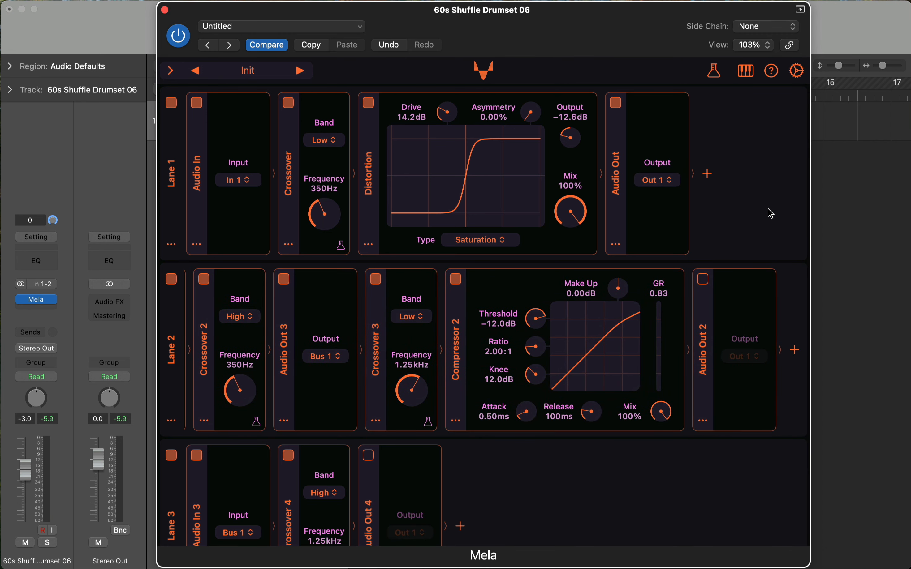
left_click(79, 184)
key("space")
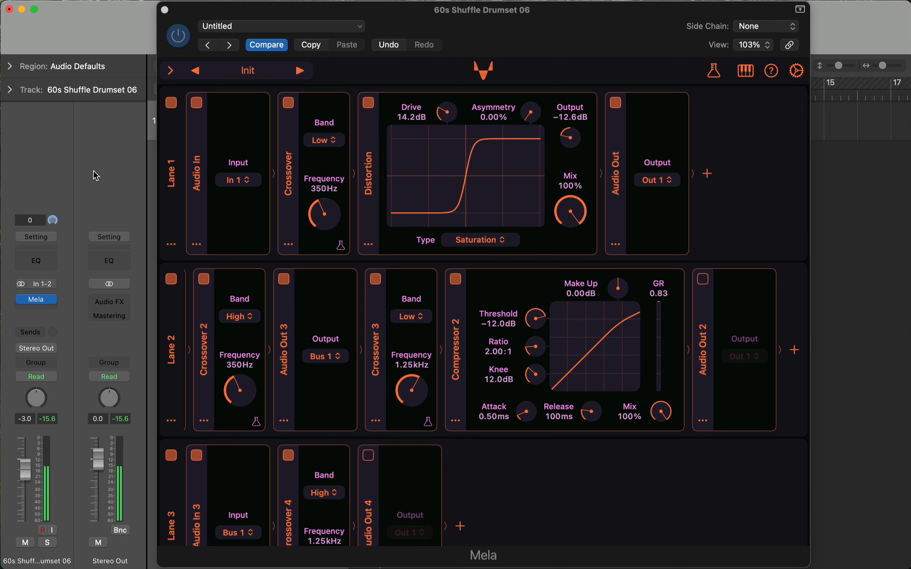
Switch Lane 1's Audio Out off and Lane 2's final Audio Out on to hear only the mid band
left_click(616, 102)
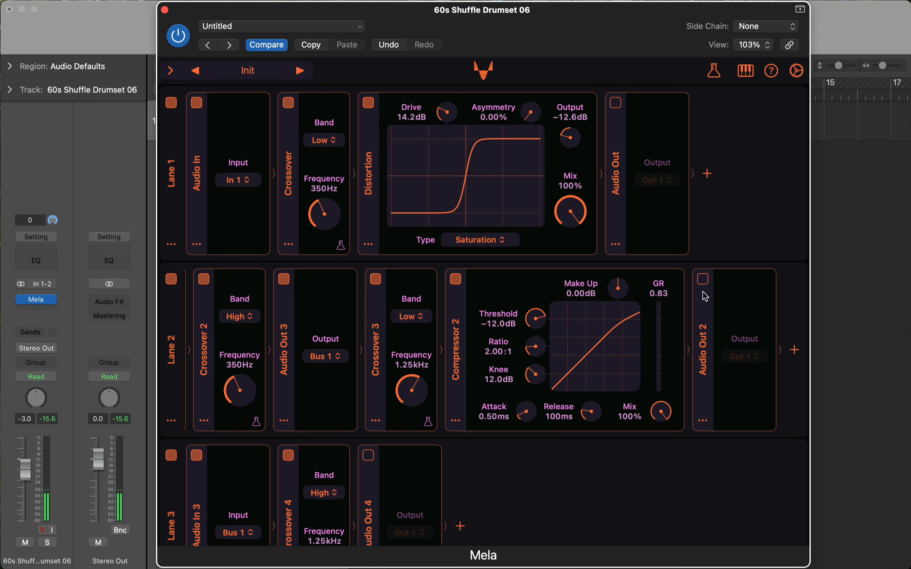
left_click(703, 280)
left_click(93, 180)
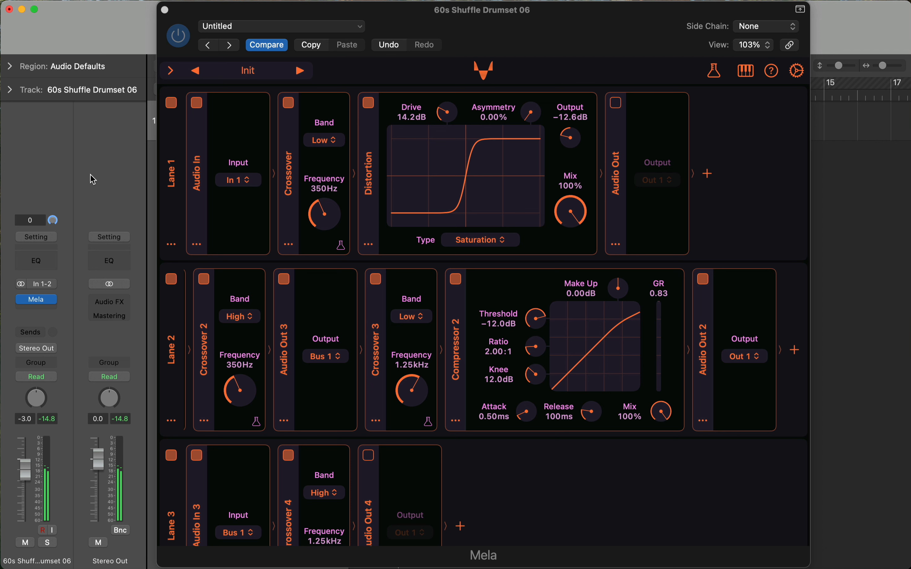
Switch Lane 2's final Audio Out off and Lane 3's Audio Out on to hear only the high band
left_click(703, 279)
left_click(368, 455)
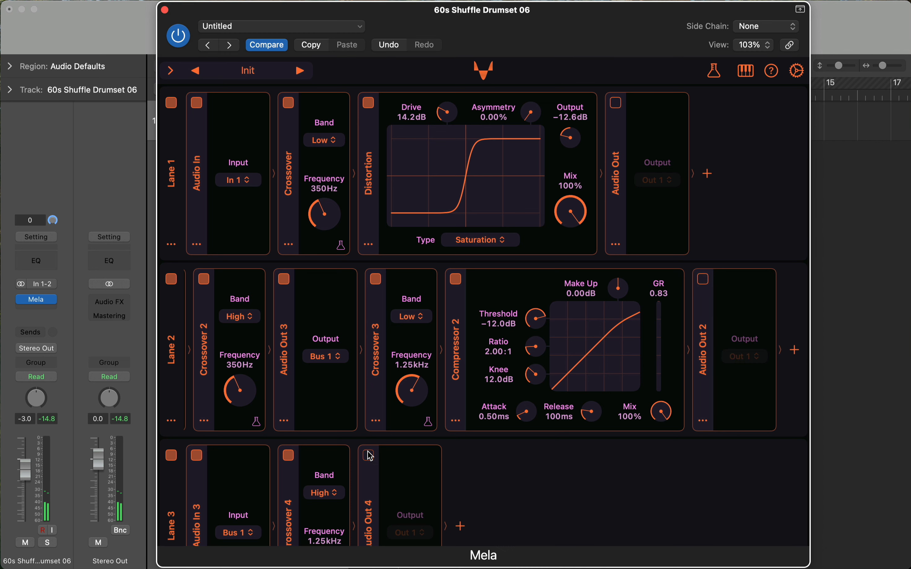
left_click(79, 158)
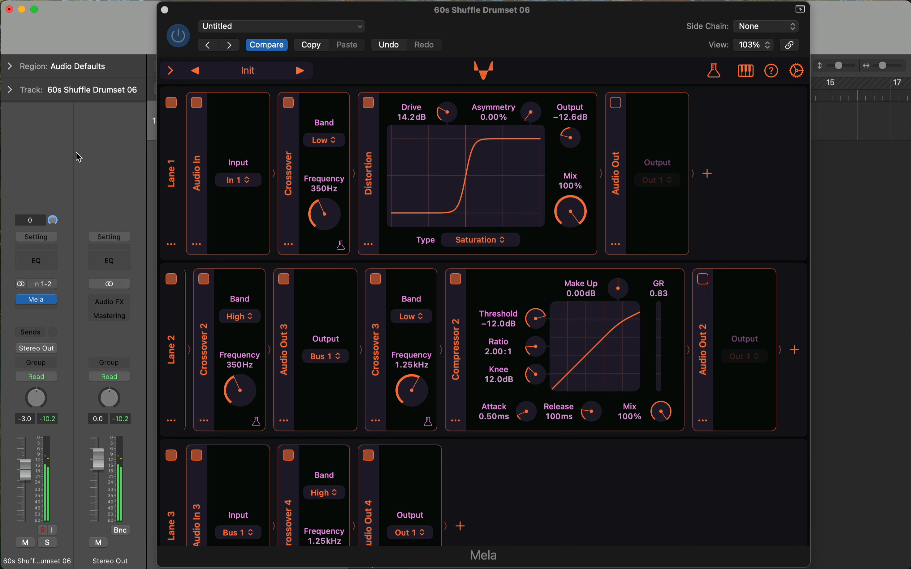
Switch the final Audio Outs of Lanes 2 and 1 back on
left_click(708, 277)
left_click(704, 279)
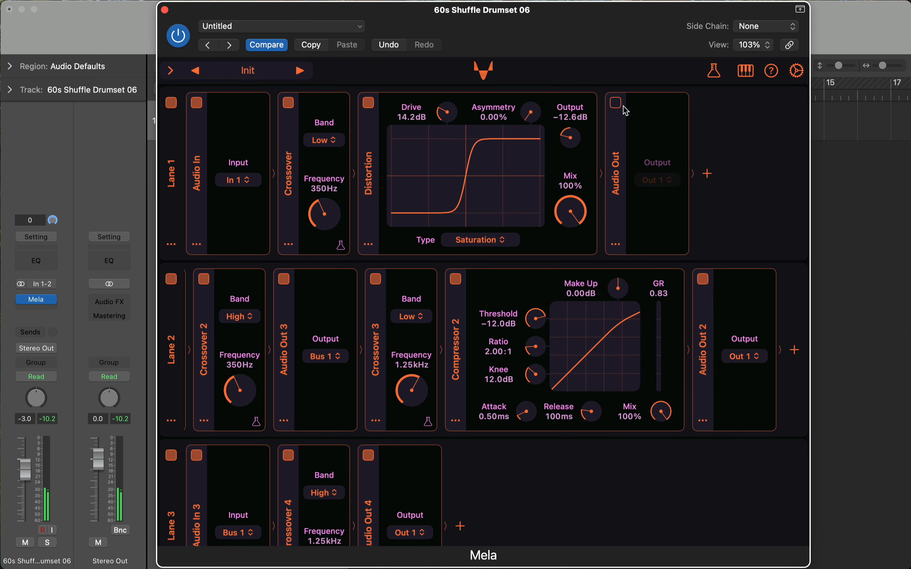
left_click(616, 103)
Rename Lane 1 as Low
left_click(171, 245)
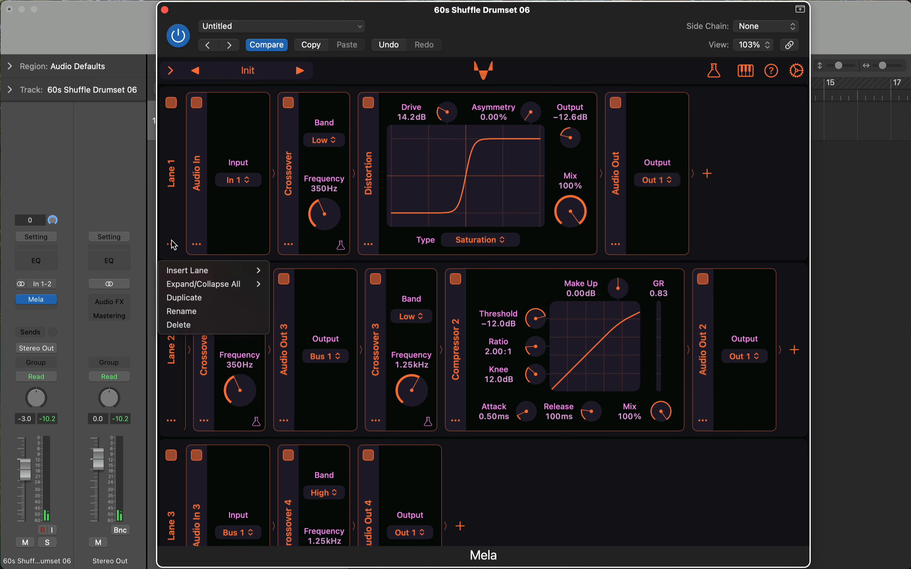
left_click(245, 312)
type("Low")
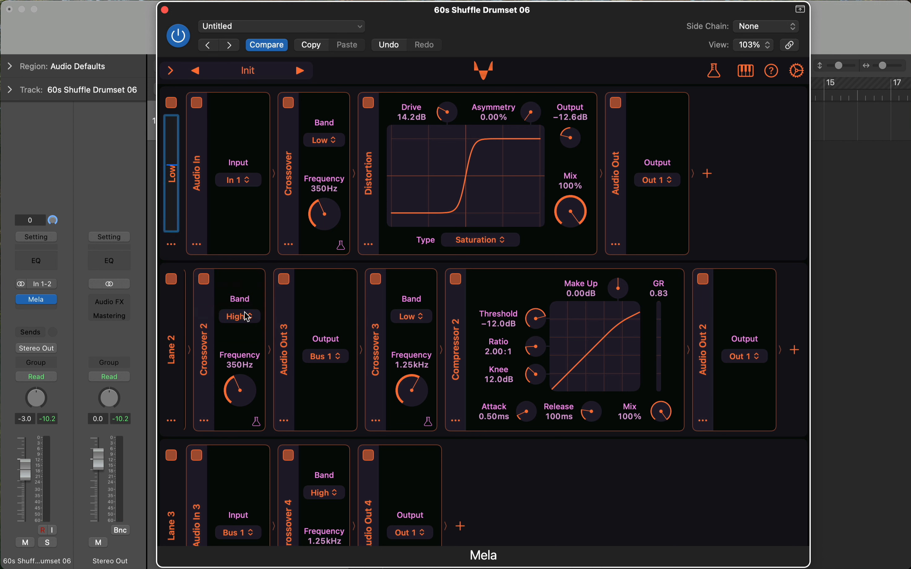
key("Return")
Rename Lane 2 as Mid
left_click(172, 422)
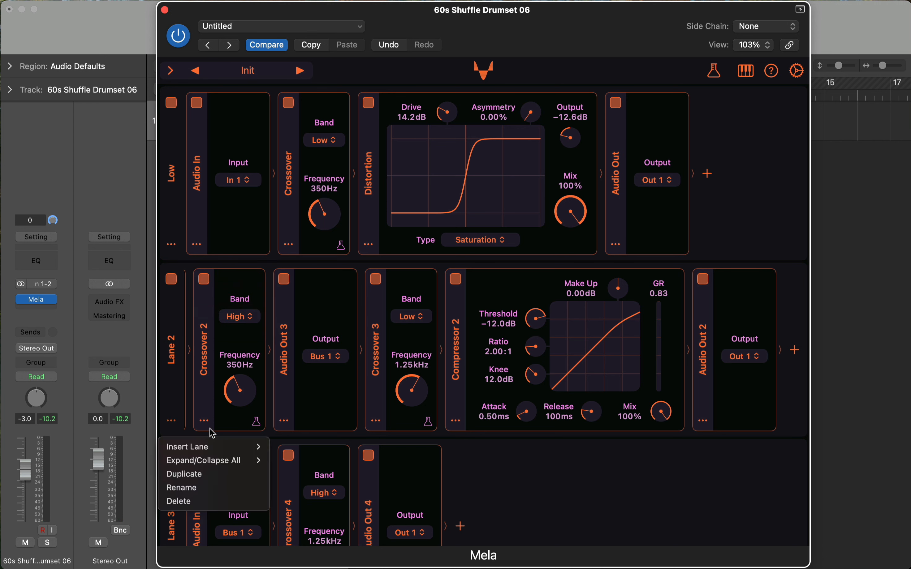
left_click(218, 487)
type("Mid")
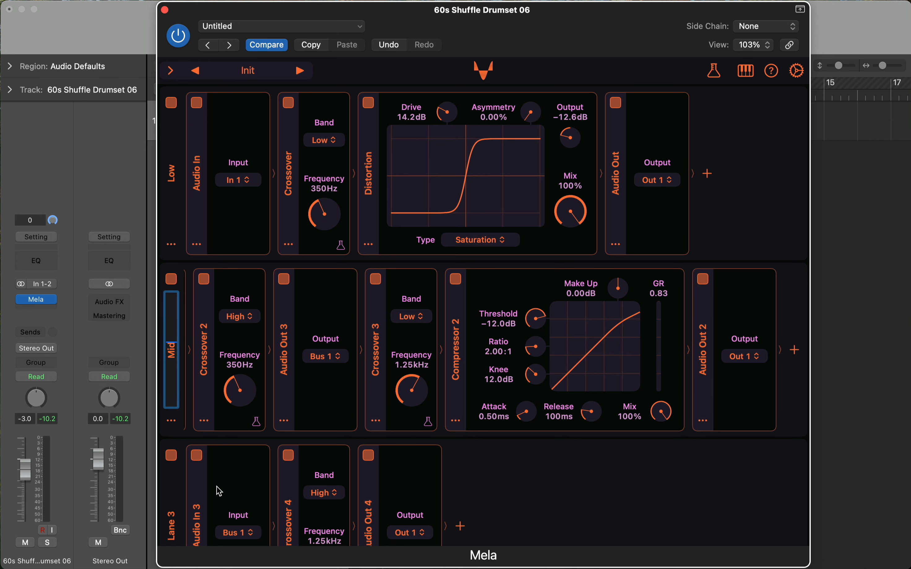
key("Return")
Rename Lane 3 as High
scroll(220, 492, "down", 5)
left_click(172, 500)
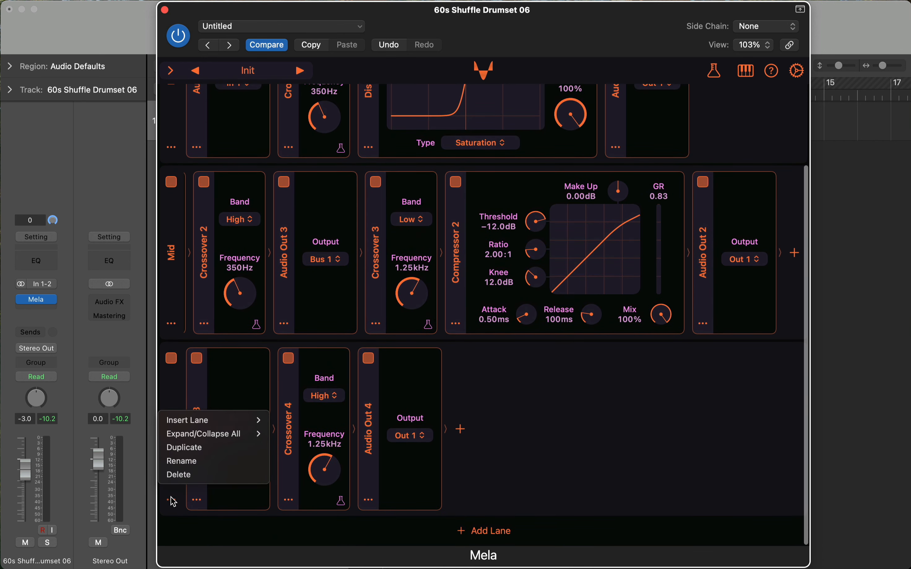
left_click(196, 461)
type("High")
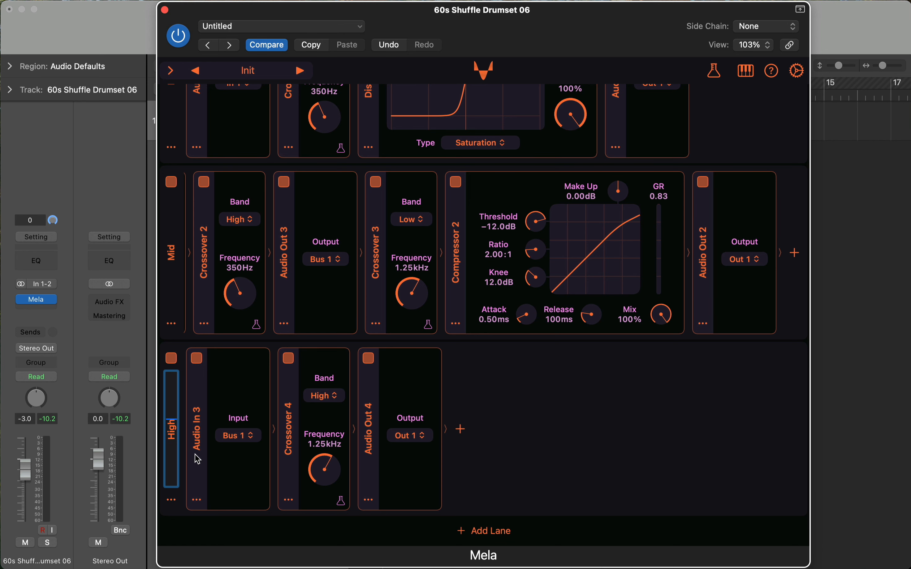
key("Return")
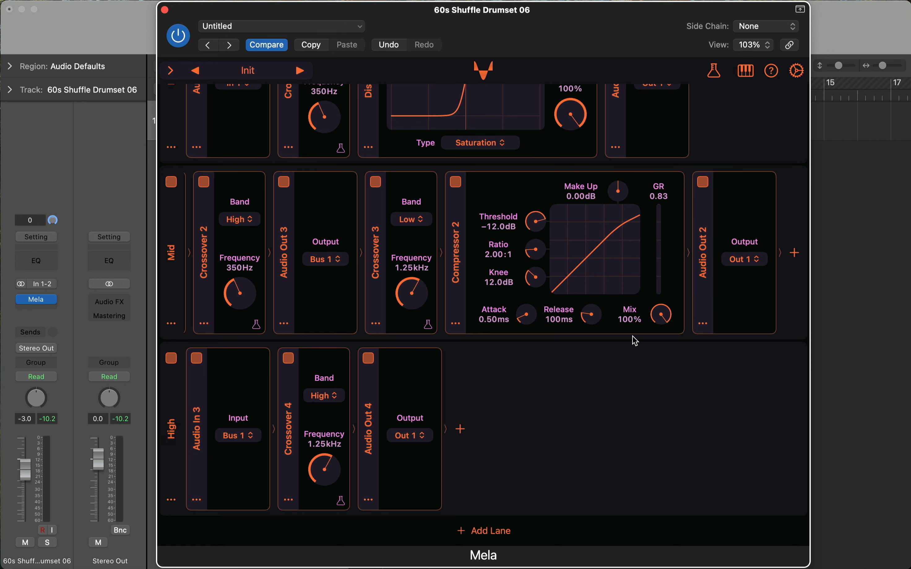
Insert a Delay audio processor before the Audio Out in the High lane
scroll(635, 341, "up", 1)
scroll(635, 341, "down", 1)
left_click(369, 500)
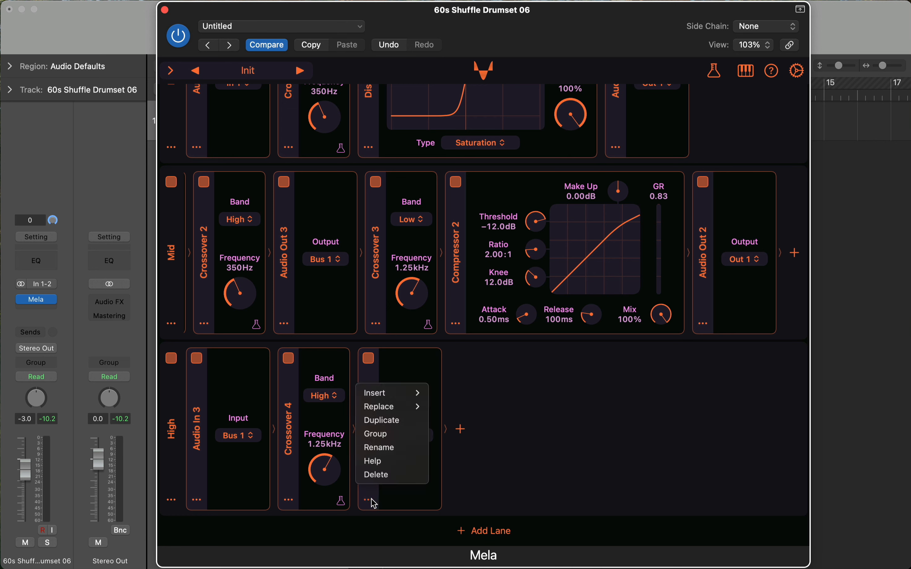
mouse_move(400, 413)
mouse_move(392, 393)
mouse_move(470, 394)
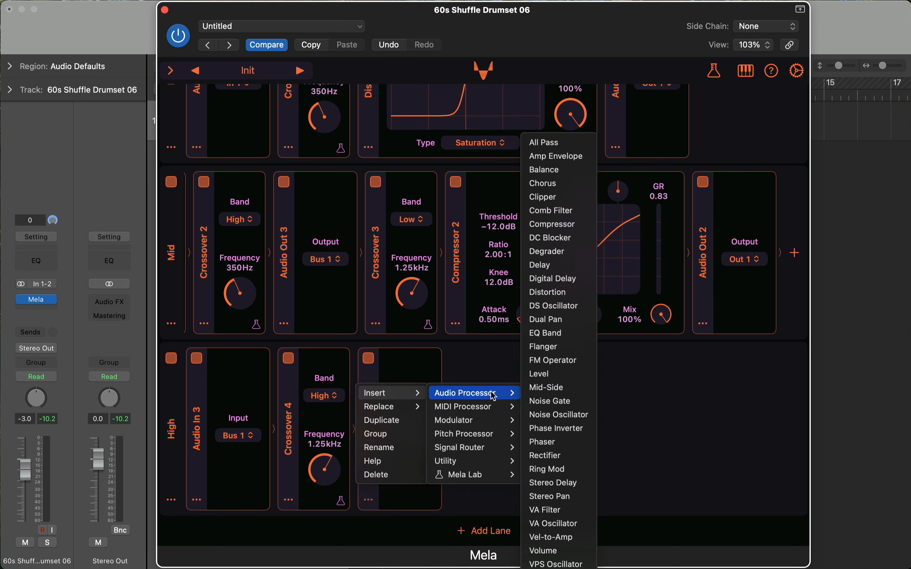
left_click(558, 266)
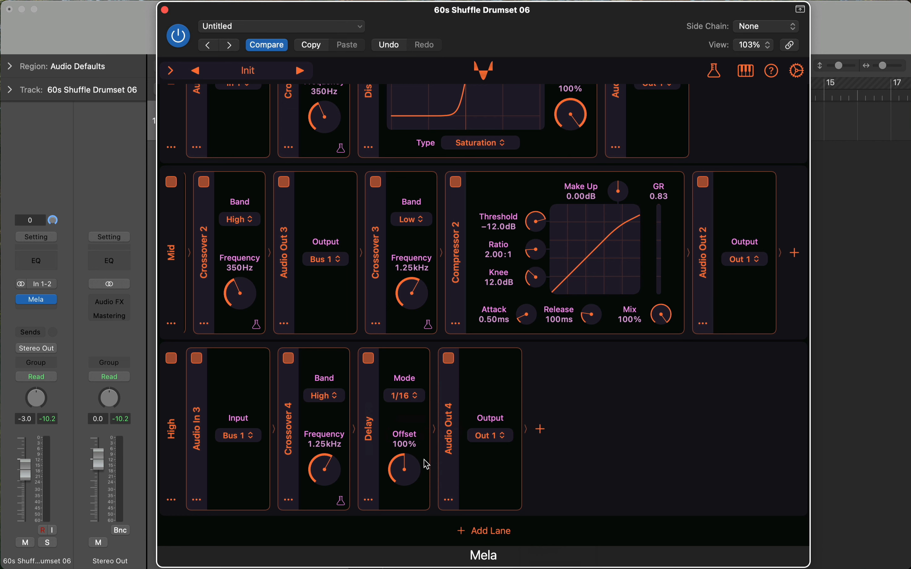
Set the High lane's Delay mode to 1/4 and play the drums through all three bands
left_click(405, 395)
left_click(414, 493)
left_click(109, 163)
key("space")
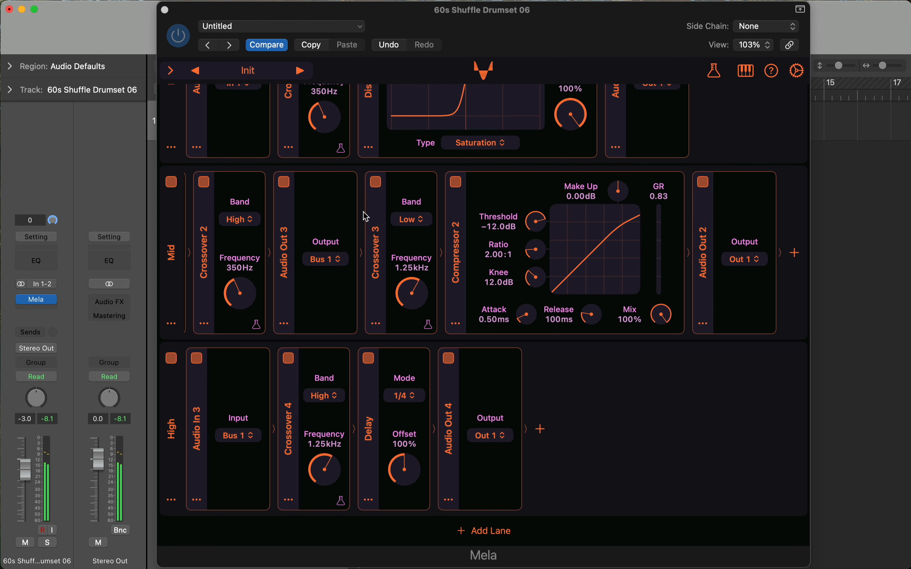
Review the signal chains of the Low, Mid and High lanes from input to output
scroll(366, 217, "up", 5)
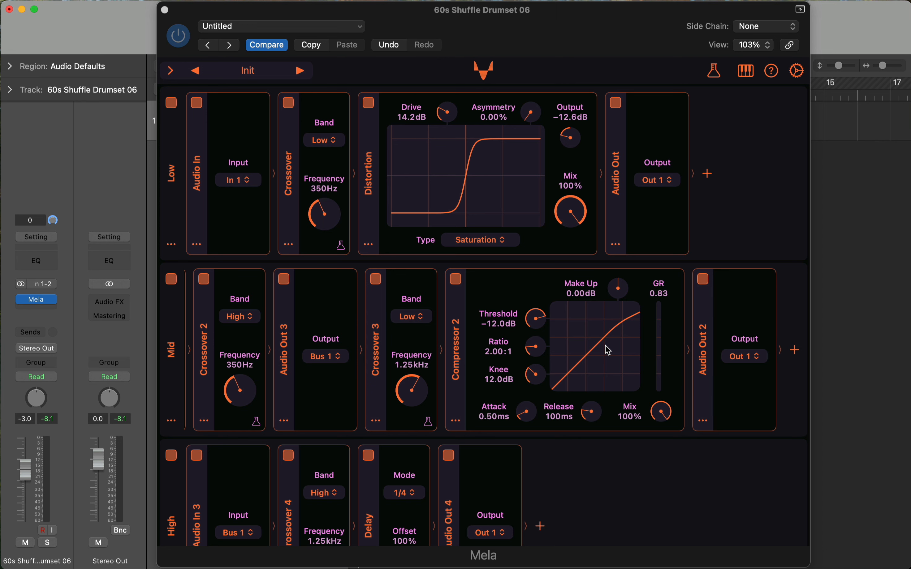
scroll(607, 349, "down", 2)
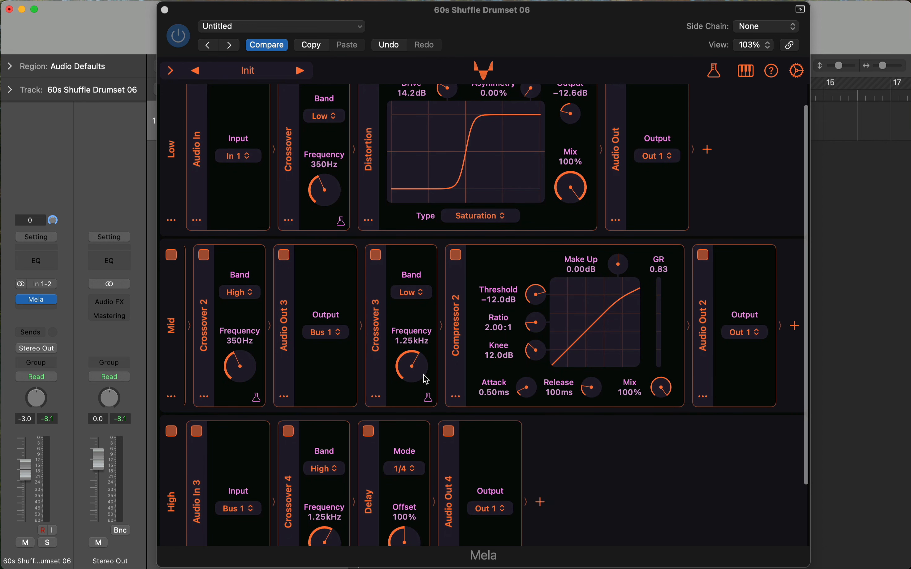
scroll(426, 378, "down", 3)
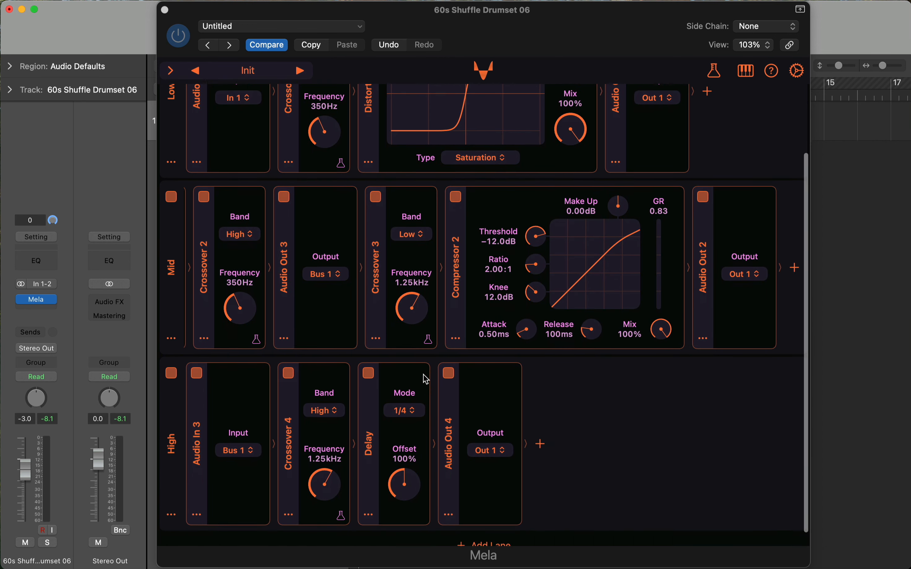
scroll(424, 373, "up", 5)
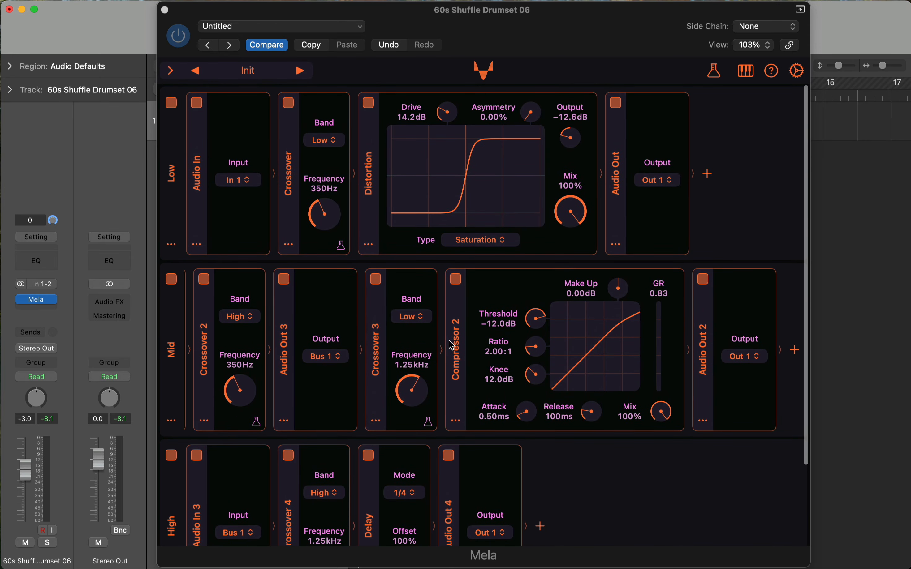
scroll(421, 372, "down", 2)
scroll(422, 374, "up", 3)
scroll(422, 377, "down", 3)
scroll(422, 377, "up", 2)
scroll(423, 377, "down", 2)
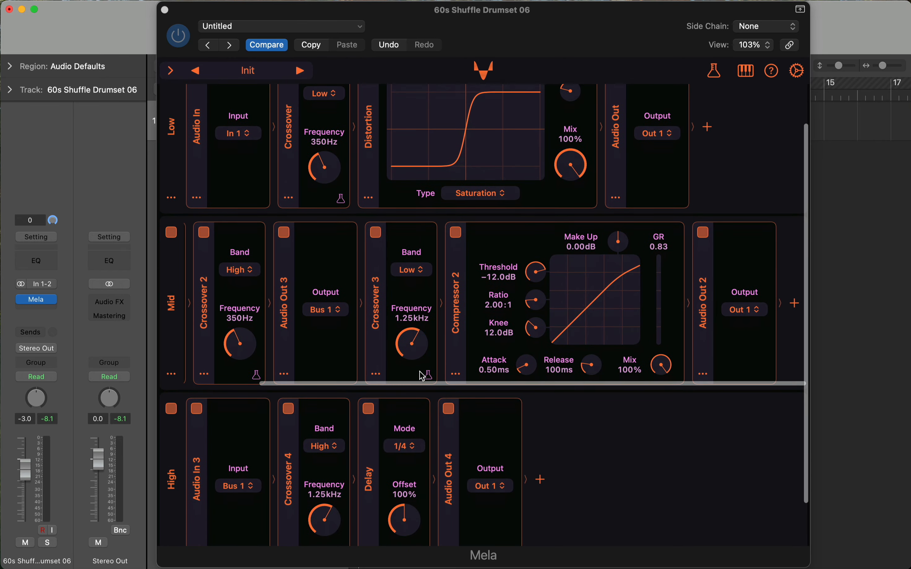
scroll(422, 376, "up", 3)
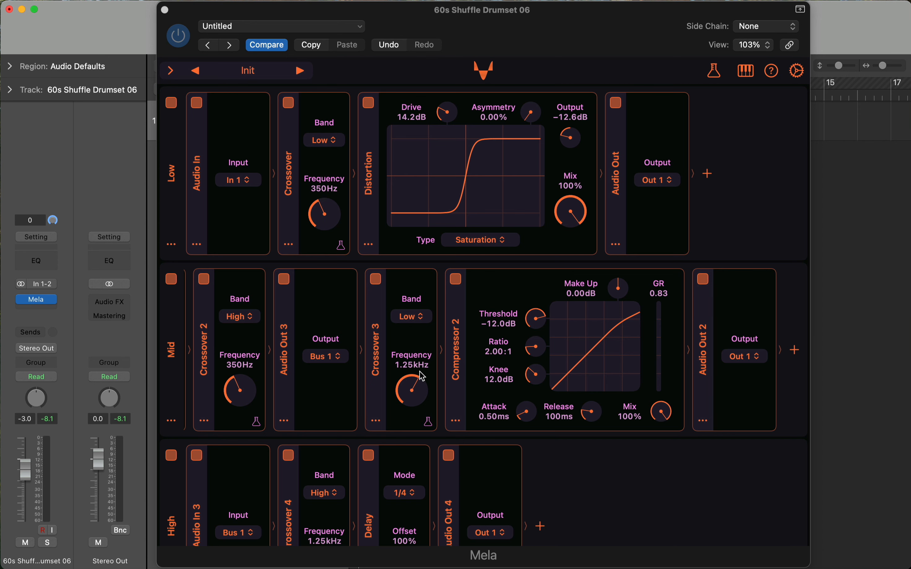
scroll(422, 376, "down", 5)
scroll(422, 375, "up", 5)
Show the plug-in's version and copyright information
left_click(486, 79)
left_click(486, 77)
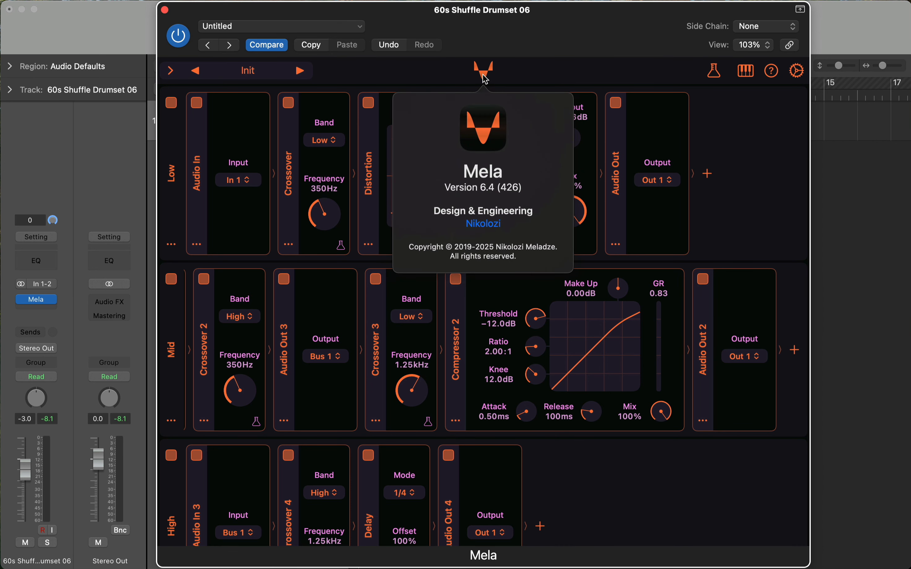